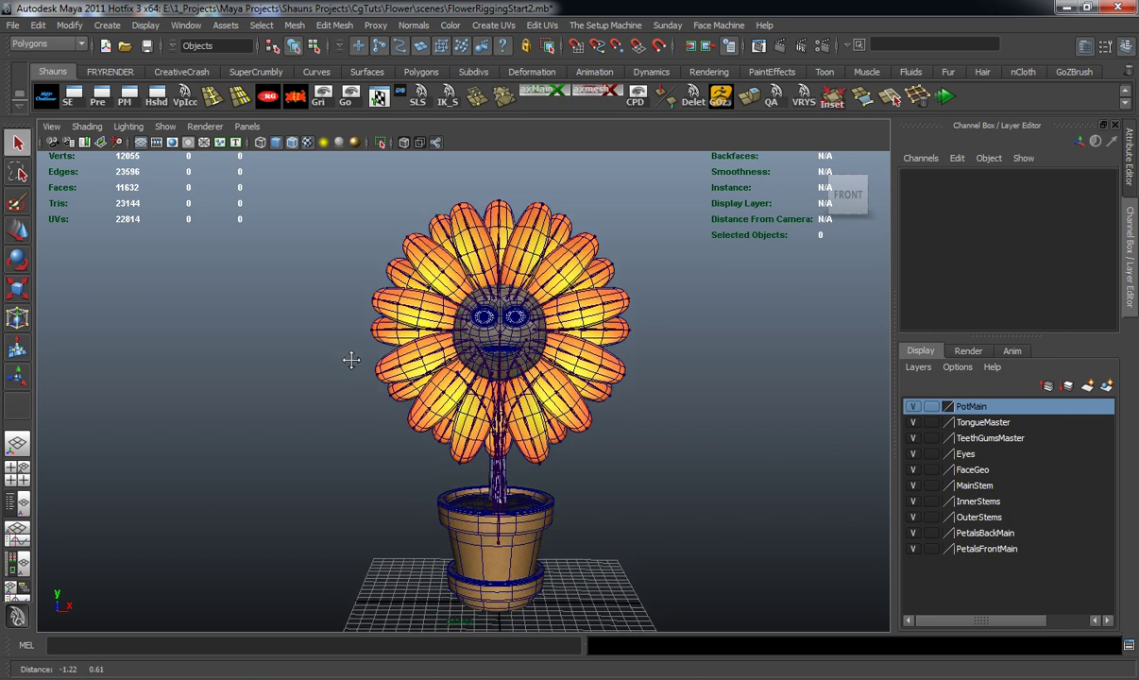
Hide every display layer except PetalsFrontMain so only the front petals and their joints are shown
key("w")
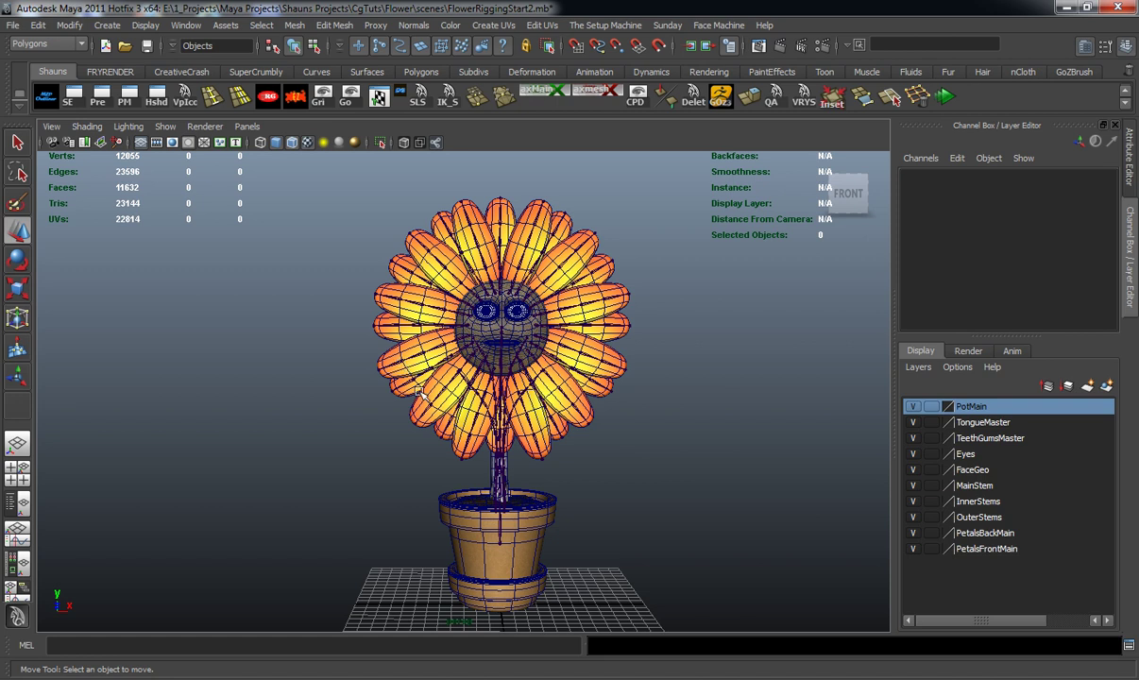
left_click_drag(394, 383, 525, 413, "alt")
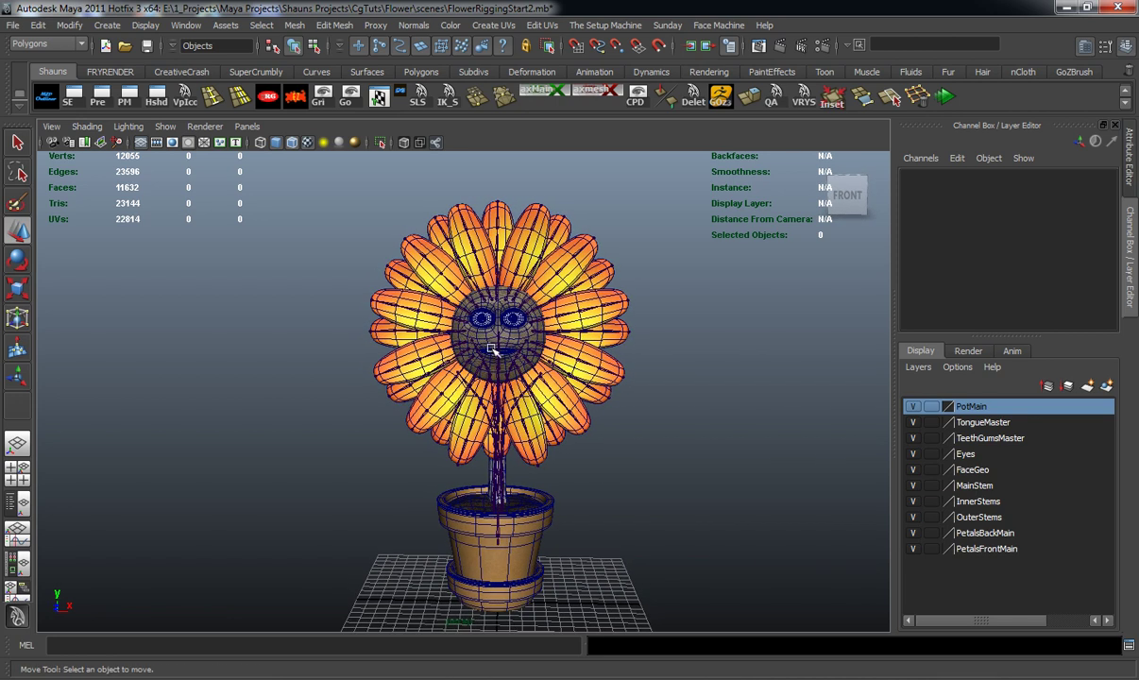
middle_click_drag(497, 423, 503, 386, "alt")
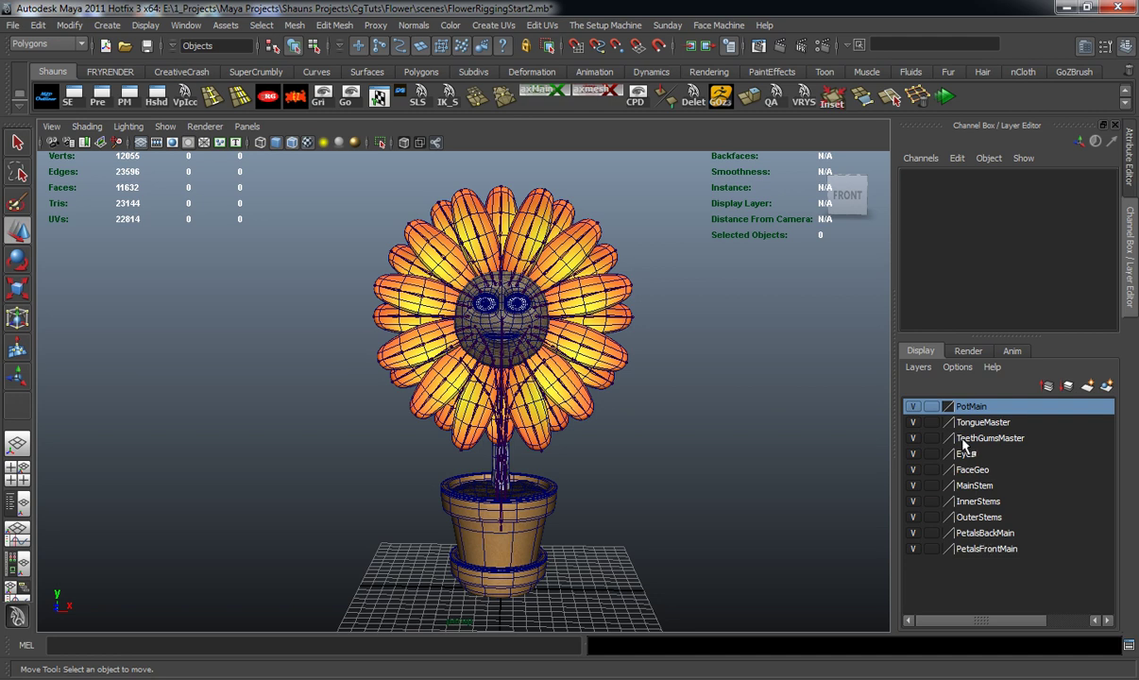
left_click_drag(915, 534, 915, 409)
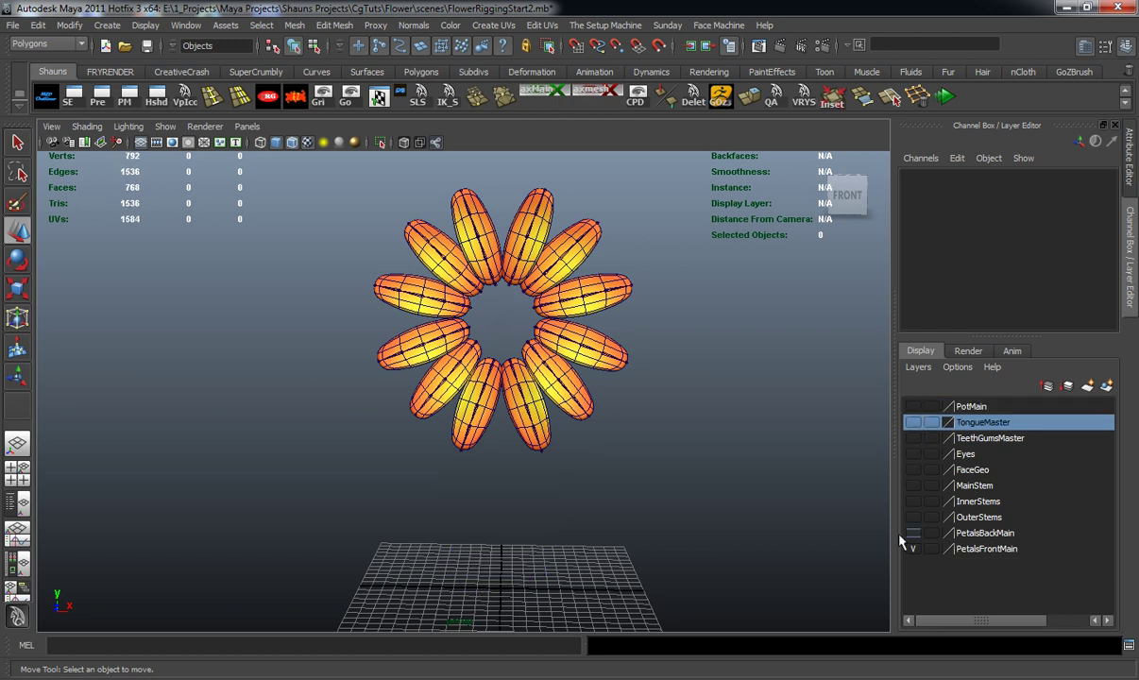
Switch to the Animation menu set
middle_click_drag(637, 448, 657, 475, "alt")
left_click_drag(658, 474, 629, 489, "alt")
middle_click_drag(629, 488, 577, 519, "alt")
scroll(577, 519, "up", 4)
middle_click_drag(576, 431, 524, 408, "alt")
right_click_drag(524, 408, 552, 411, "alt")
middle_click_drag(551, 411, 556, 427, "alt")
middle_click_drag(476, 386, 486, 380, "alt")
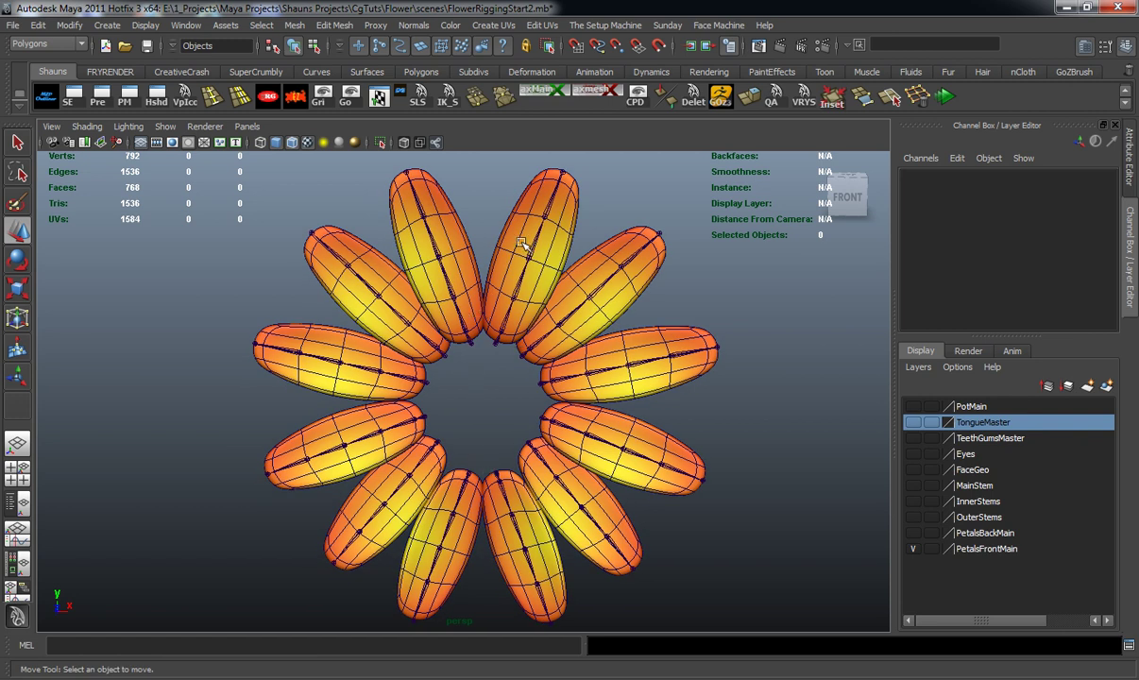
key("F2")
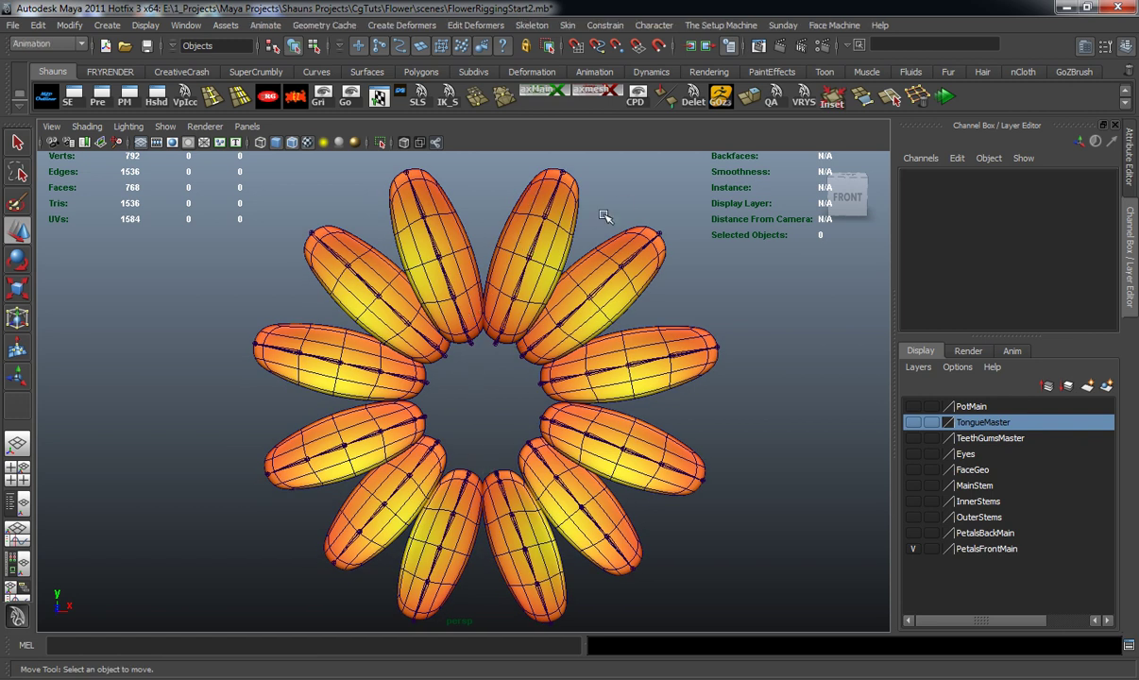
Smooth bind the top petal right of centre to its root joint with Joint hierarchy, Closest in hierarchy, 3 max influences and dropoff rate 4.0
middle_click_drag(574, 302, 579, 321, "alt")
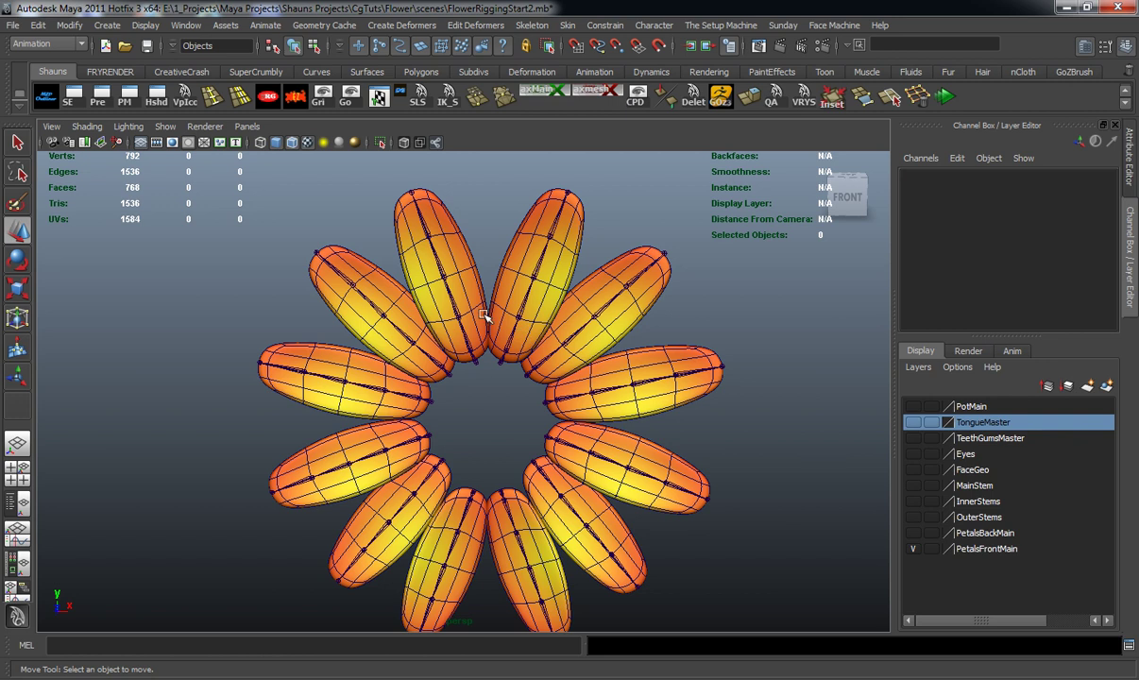
left_click_drag(511, 367, 514, 355, "alt")
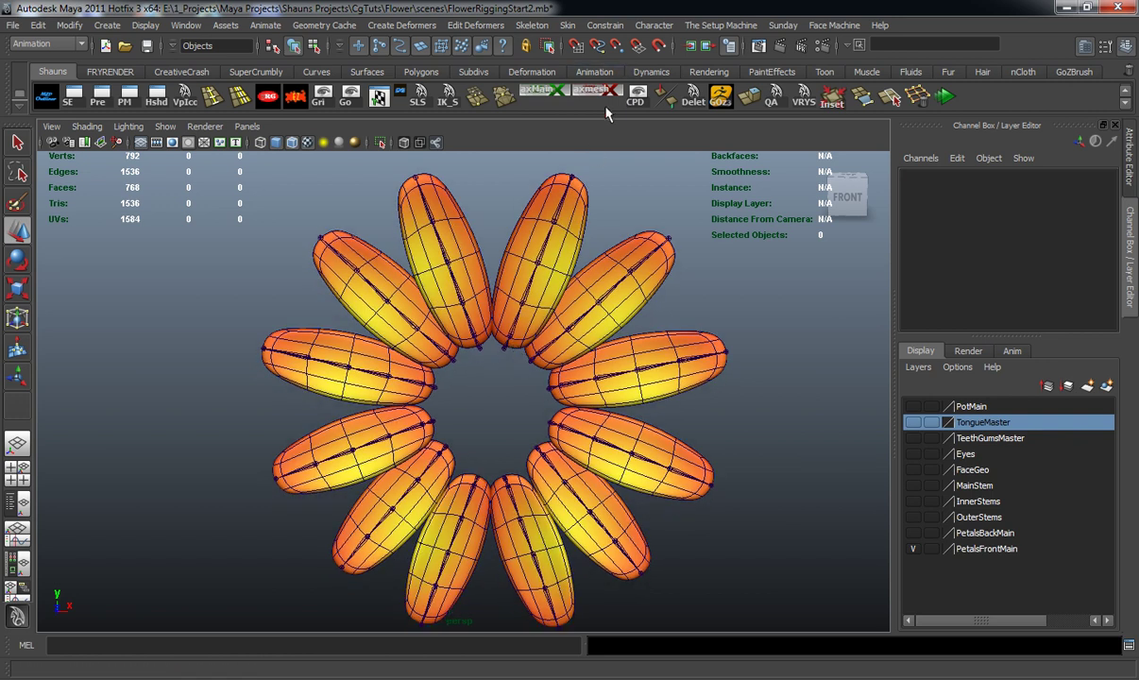
middle_click_drag(540, 296, 529, 359, "alt")
scroll(529, 359, "up", 5)
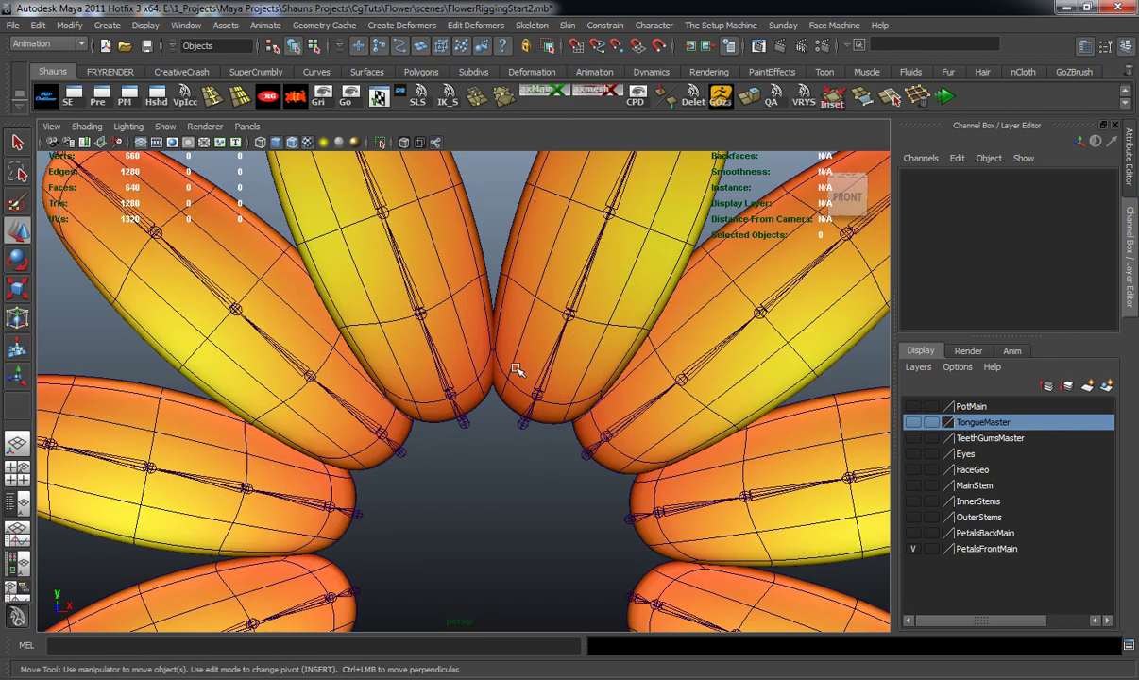
left_click(517, 371)
left_click(520, 427, "shift")
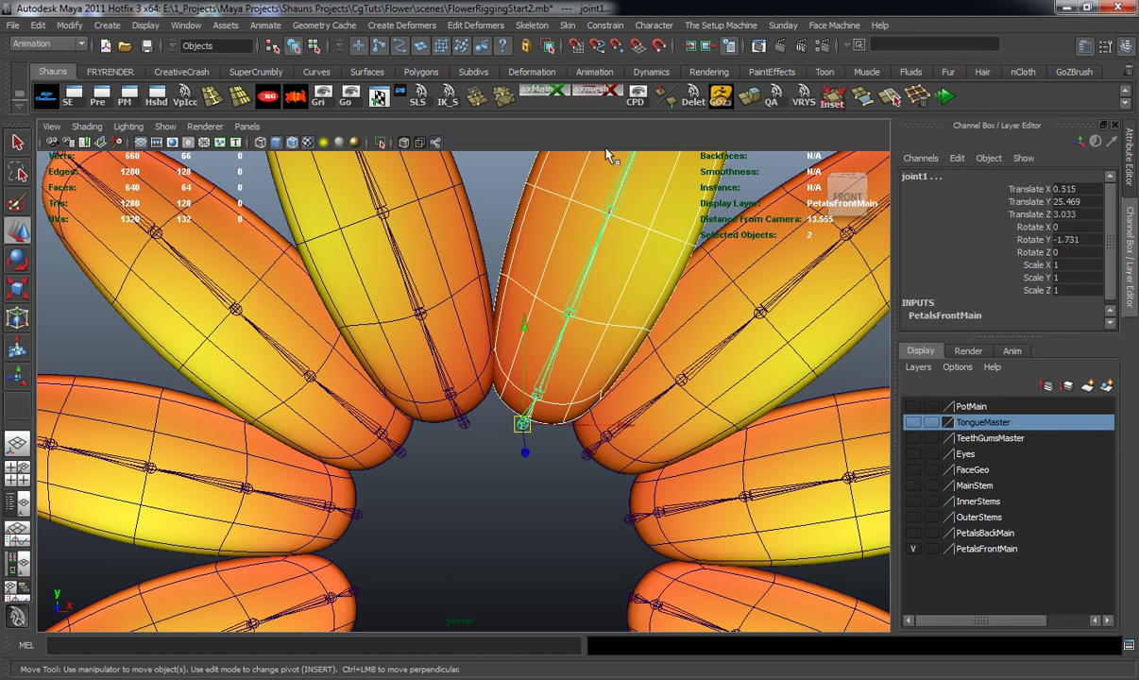
left_click(567, 25)
mouse_move(614, 53)
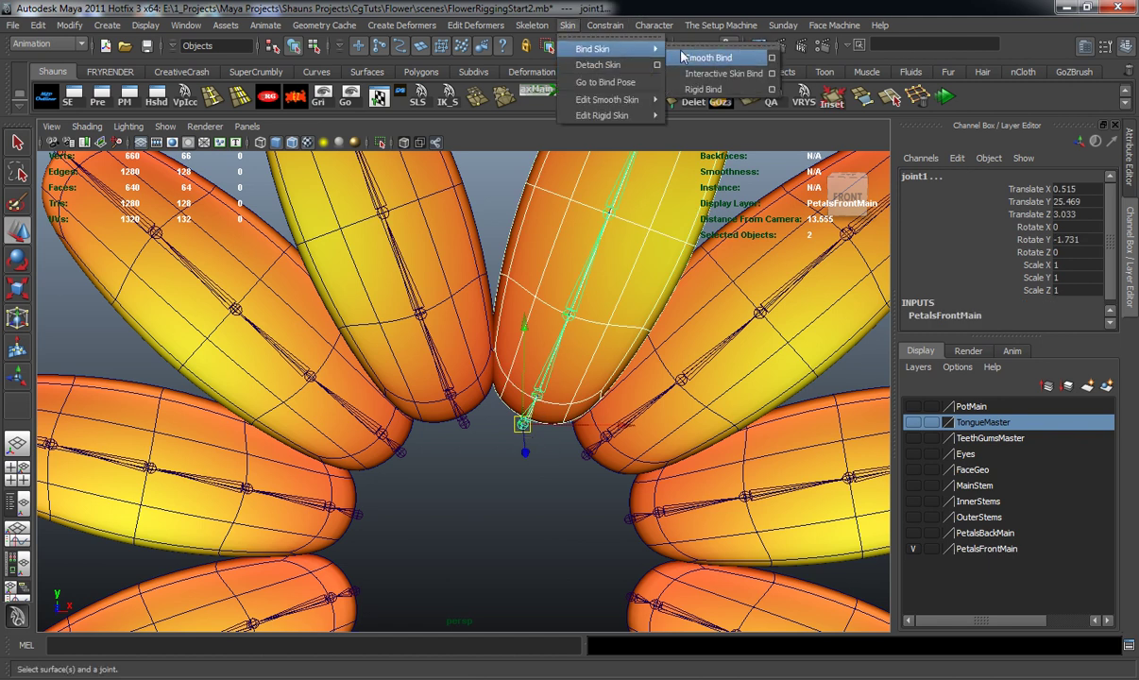
left_click(772, 63)
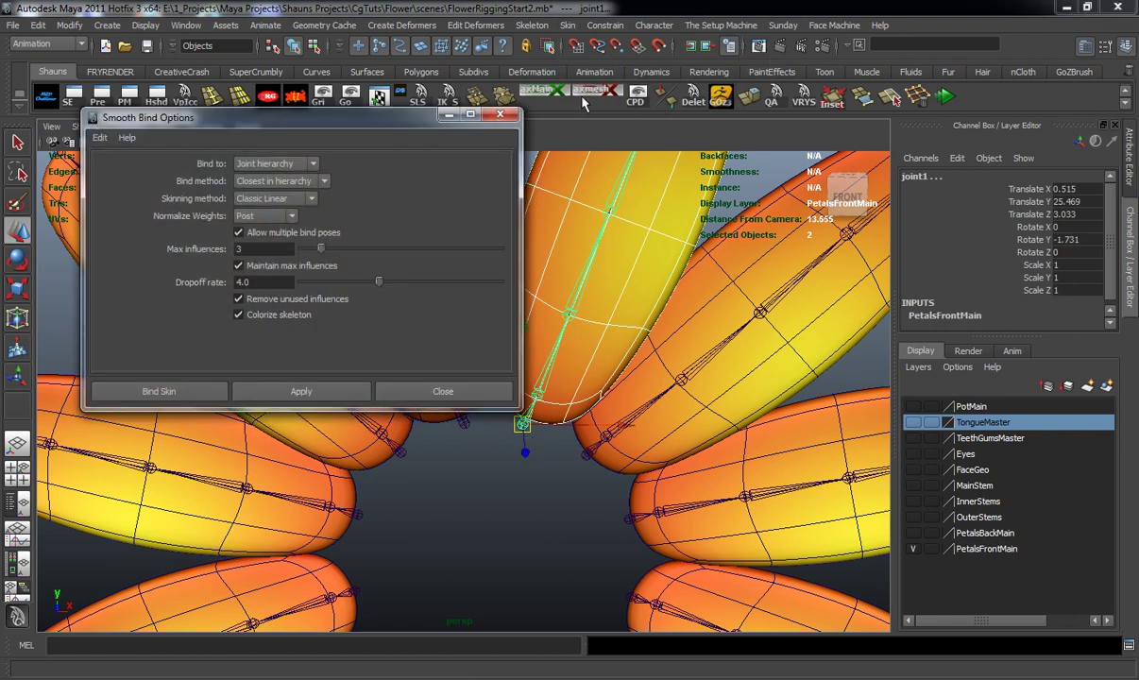
left_click_drag(359, 107, 501, 158)
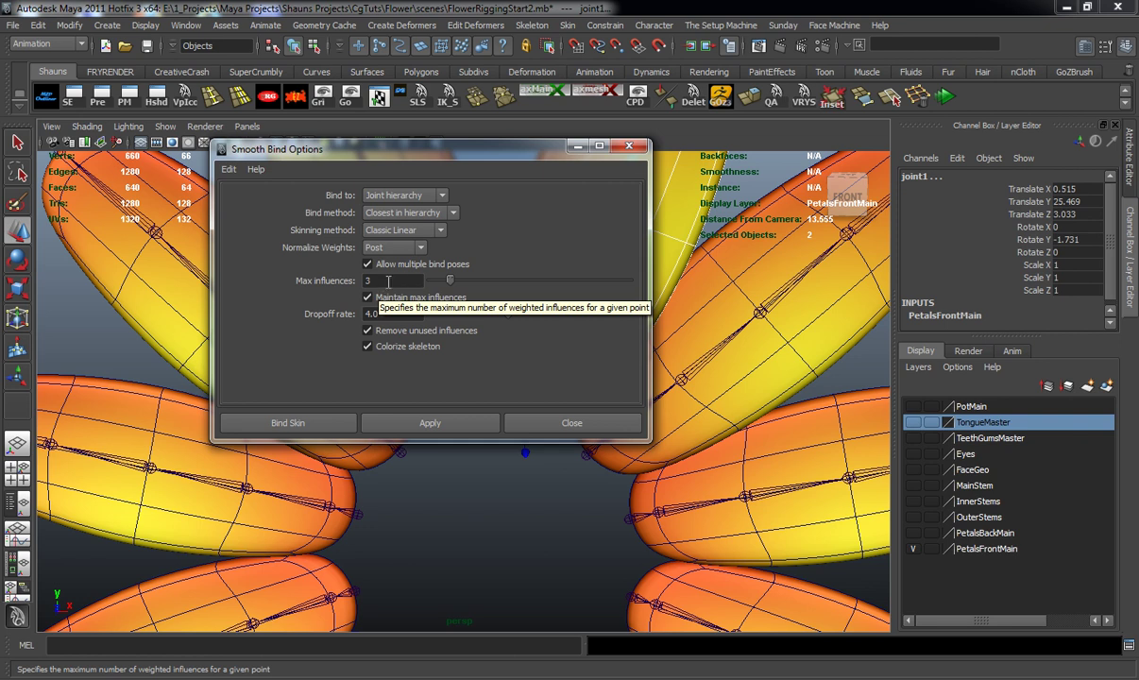
middle_click_drag(740, 318, 811, 401, "alt")
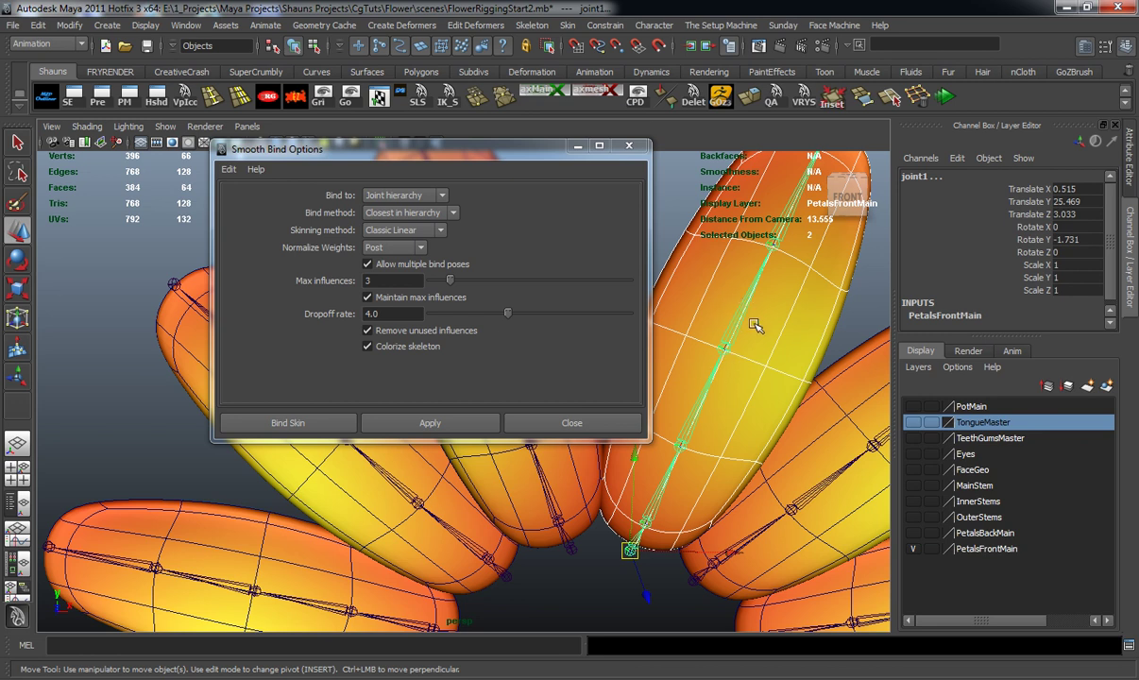
left_click(452, 425)
left_click(588, 426)
middle_click_drag(675, 428, 569, 357, "alt")
left_click(751, 242)
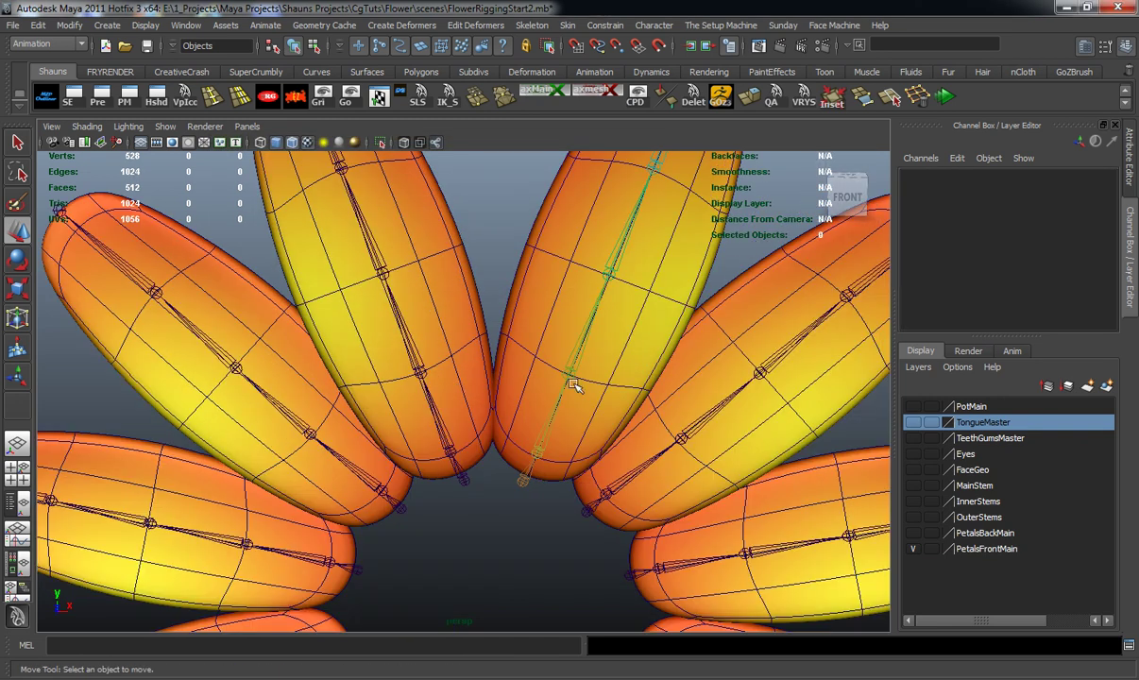
Test the petal's binding by rotating its third joint, and undo the rotation
left_click(572, 374)
key("e")
middle_click_drag(684, 278, 668, 323, "alt")
left_click_drag(598, 360, 618, 262)
key("ctrl+z")
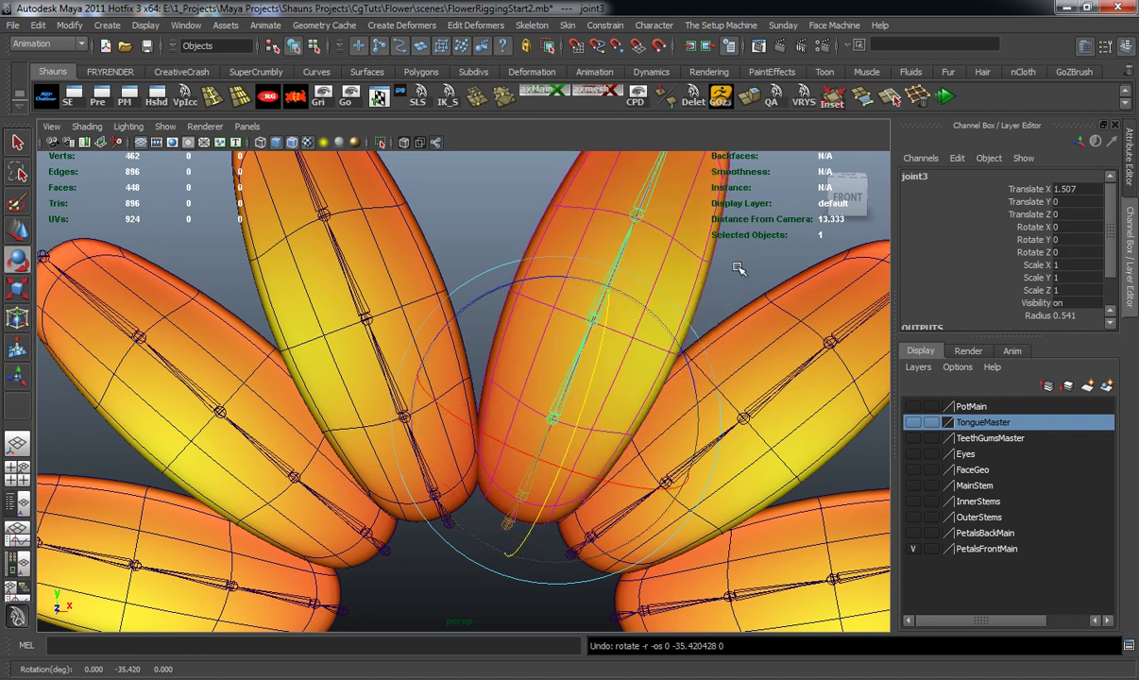
Test bending the bound petal by rotating its third to sixth joints together on Rotate Y, and undo the bend
key("w")
left_click(593, 319, "shift")
left_click(635, 216, "shift")
scroll(676, 238, "down", 3)
middle_click_drag(676, 239, 666, 300, "alt")
left_click(609, 248, "shift")
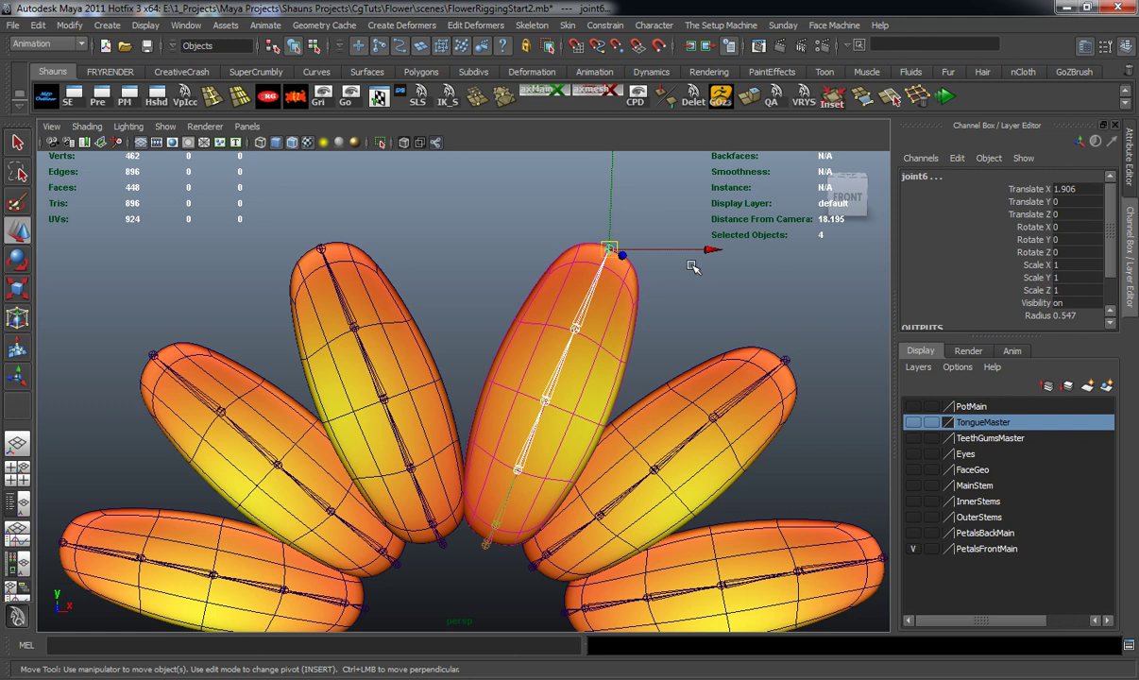
left_click(1008, 240)
middle_click_drag(828, 288, 759, 321)
left_click_drag(759, 321, 879, 356)
middle_click_drag(879, 356, 653, 301)
key("1")
key("ctrl+z")
key("ctrl+z")
left_click(732, 321)
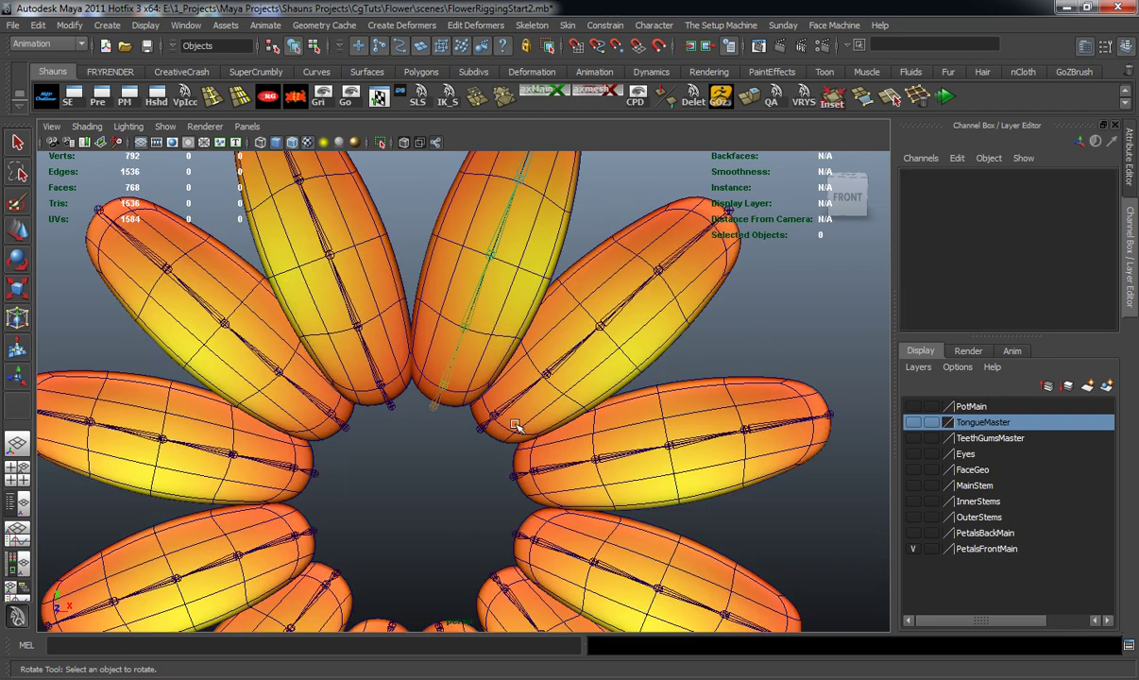
Smooth bind the second petal clockwise from the top to its root joint with the same settings
left_click(511, 421)
left_click(478, 430, "shift")
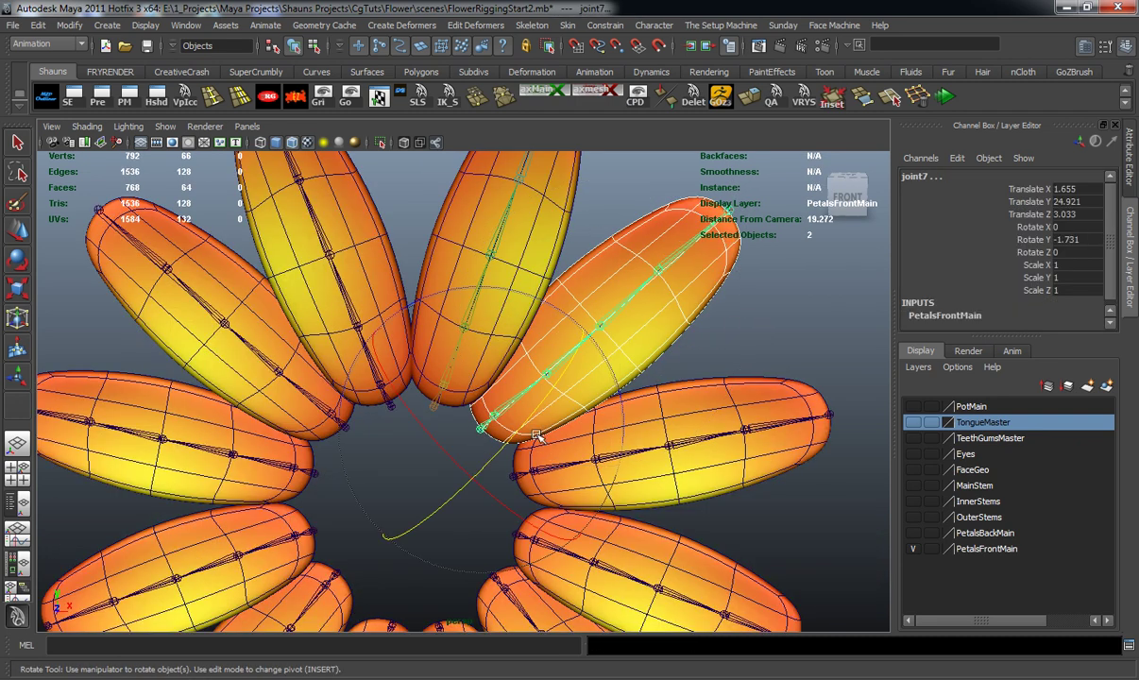
key("g")
left_click(722, 340)
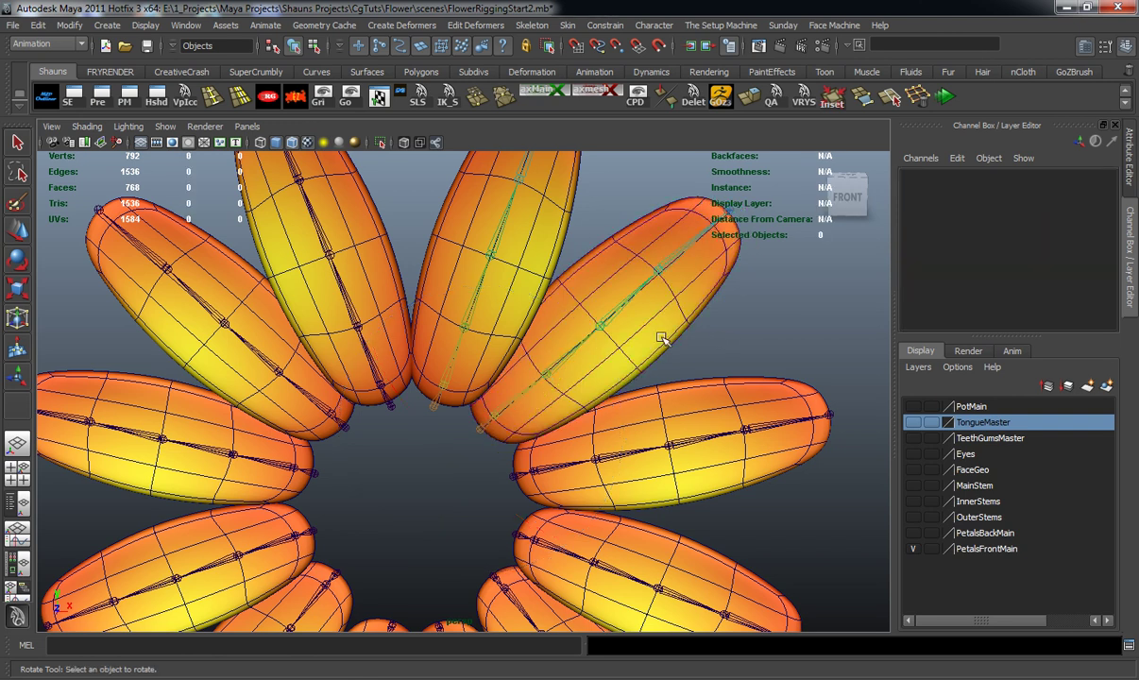
Test the second petal's binding by rotating its root joint, and undo the rotation
left_click(629, 349)
key("w")
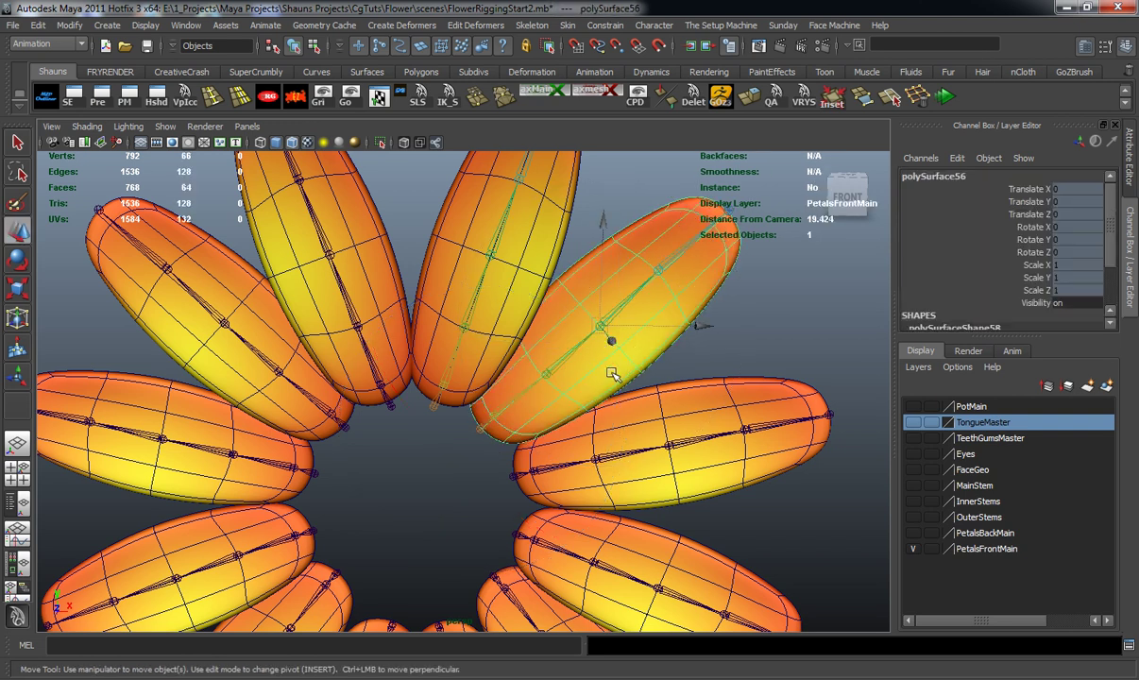
key("e")
left_click(797, 337)
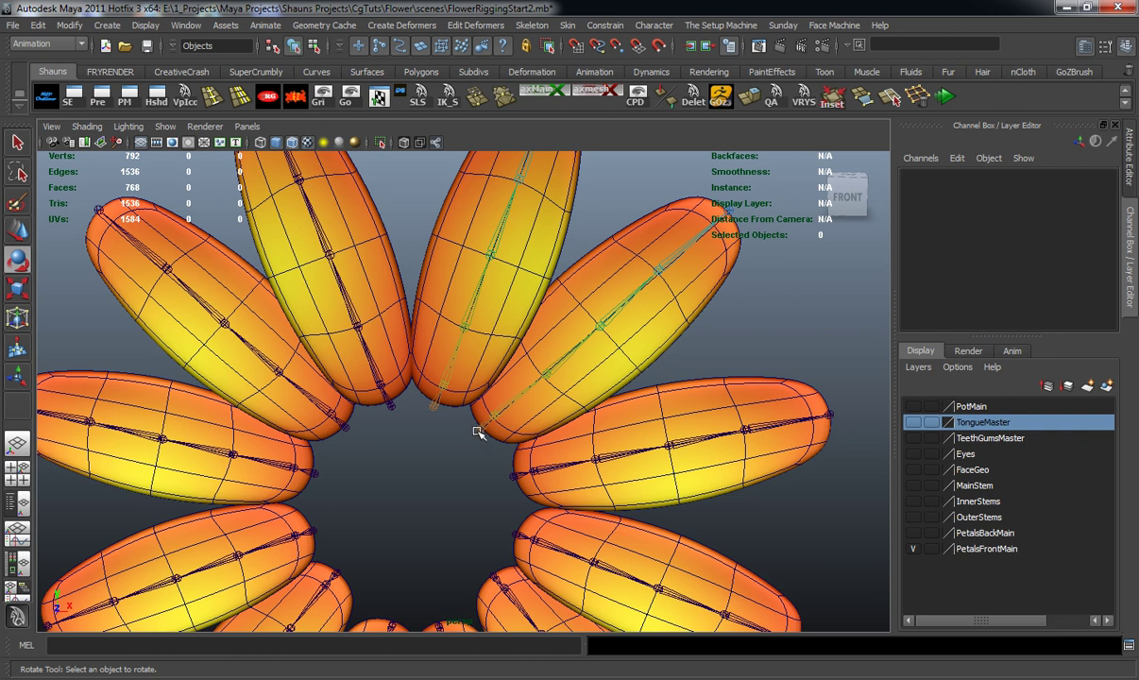
left_click(478, 431)
mouse_move(564, 377)
left_mouse_down()
mouse_move(457, 505)
mouse_move(582, 359)
mouse_move(551, 393)
left_mouse_up()
key("ctrl+z")
middle_click_drag(775, 502, 764, 387, "alt")
left_click(781, 388)
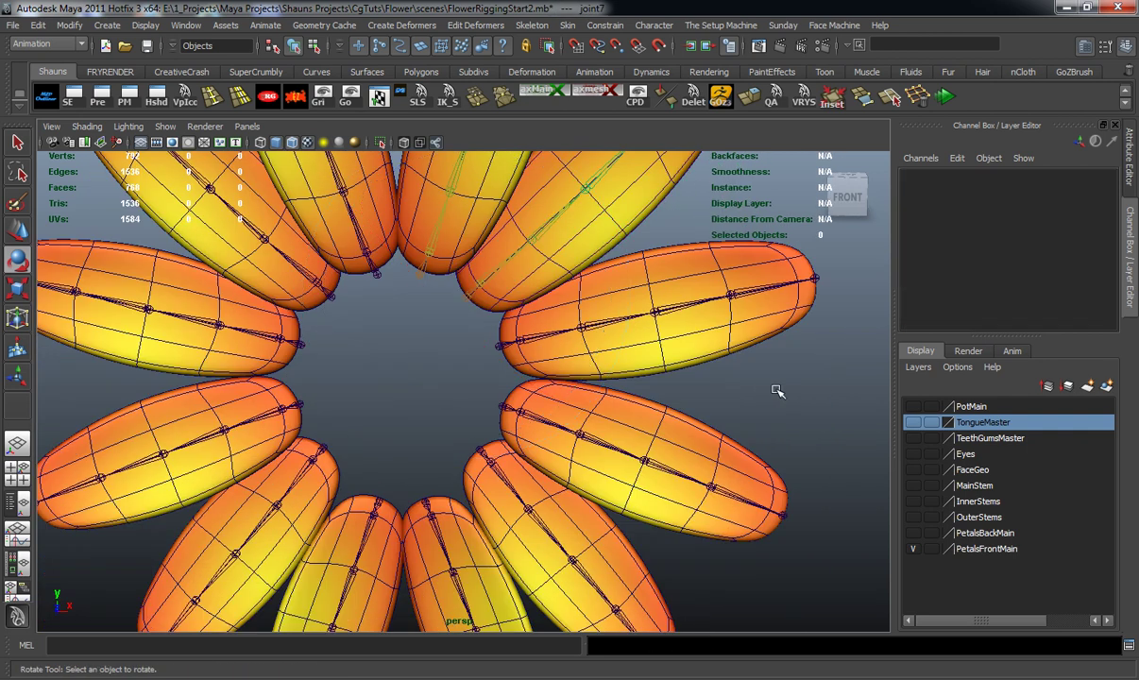
Smooth bind the third and fourth petals, on the flower's right side, each to its own root joint
left_click(581, 372)
key("w")
left_click(498, 349, "shift")
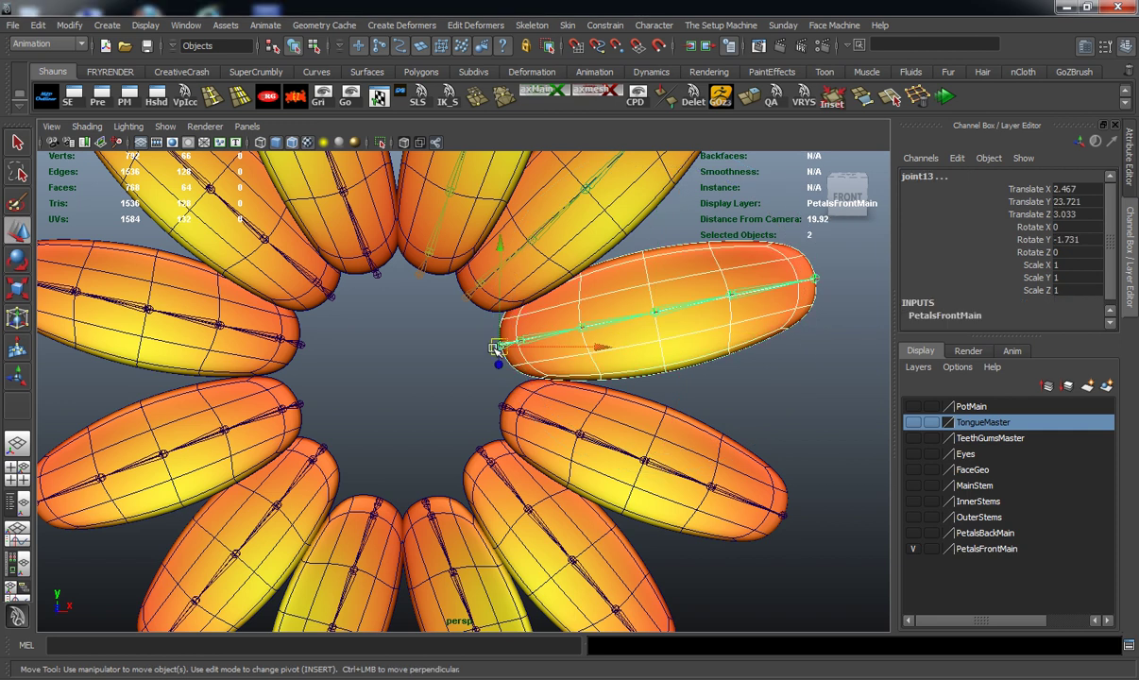
key("g")
left_click(562, 407)
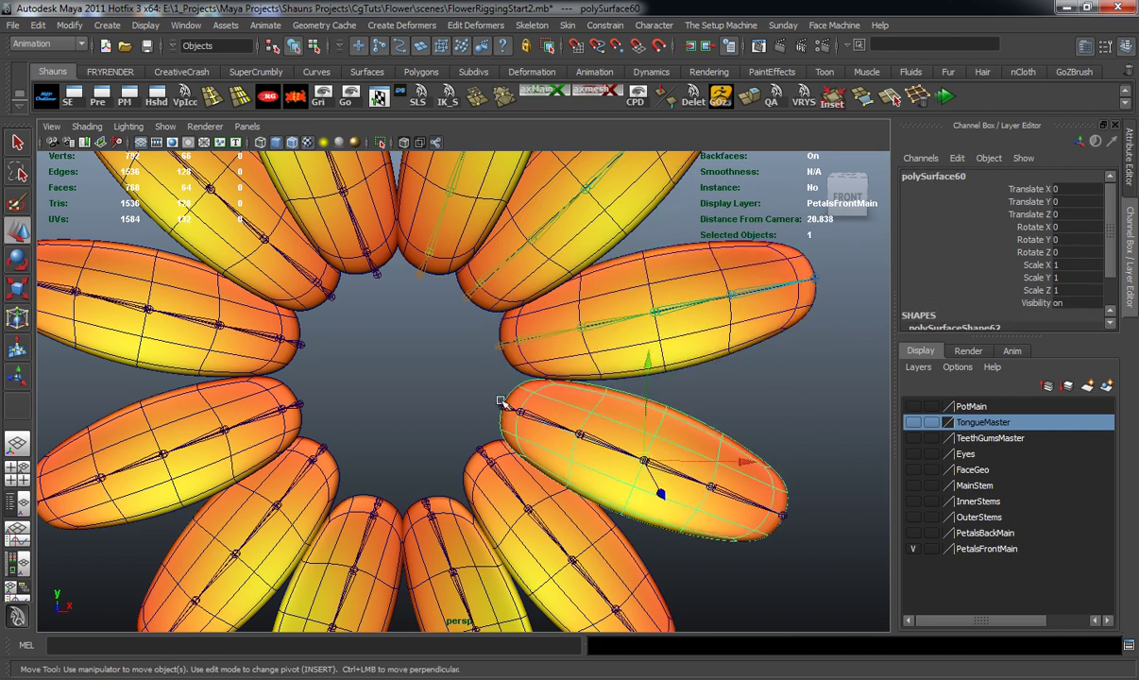
left_click(501, 403, "shift")
key("g")
Smooth bind the two lower-right petals, each to its own root joint
middle_click_drag(525, 457, 539, 367, "alt")
left_click(538, 367)
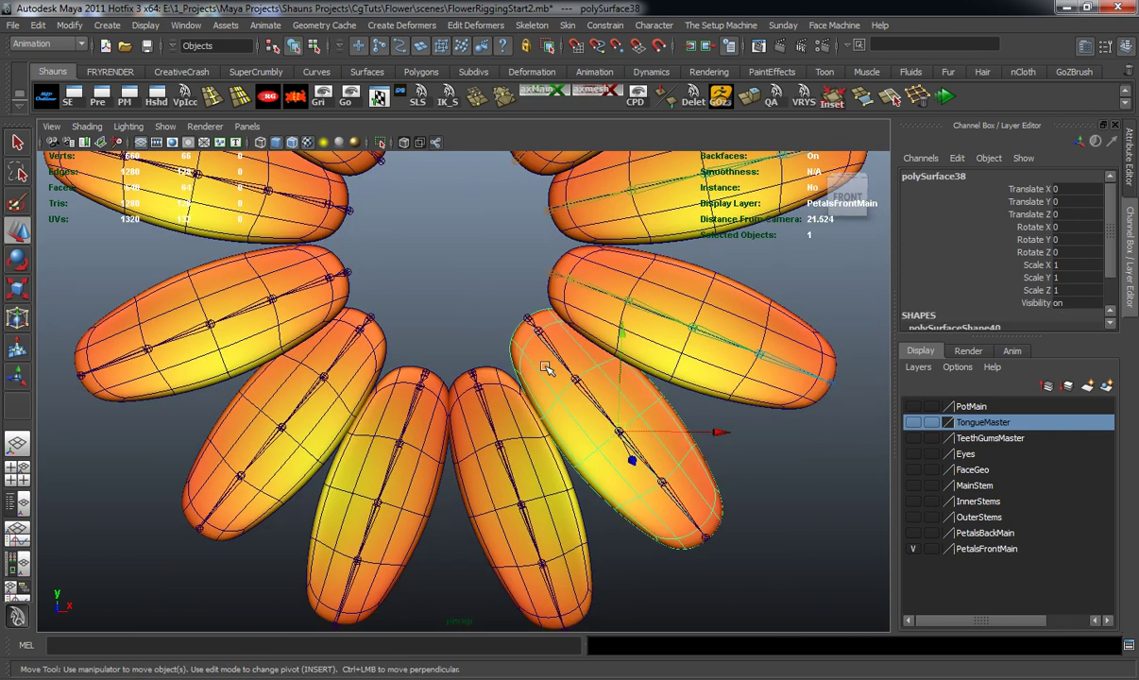
left_click(526, 318, "shift")
key("g")
left_click(467, 454)
left_click(471, 371, "shift")
key("g")
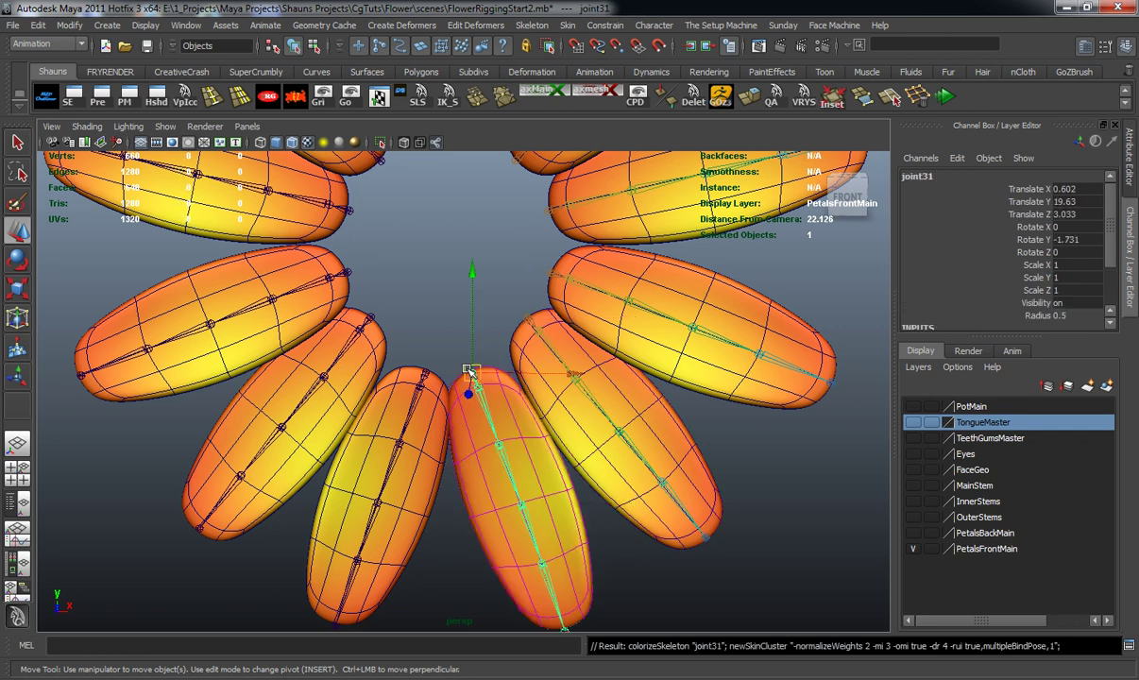
Smooth bind the bottom petal left of centre and the neighbouring lower-left petal, each to its own root joint
middle_click_drag(469, 372, 568, 403, "alt")
left_click(475, 434)
left_click(522, 401, "shift")
key("g")
left_click(446, 401)
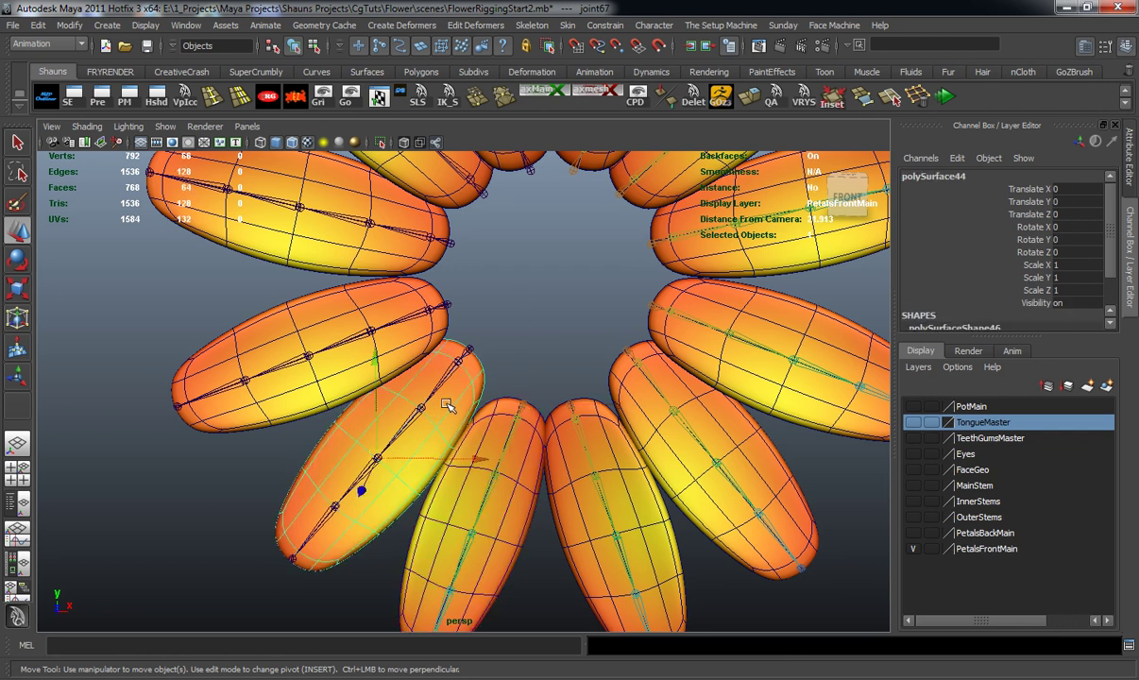
left_click(468, 348, "shift")
key("g")
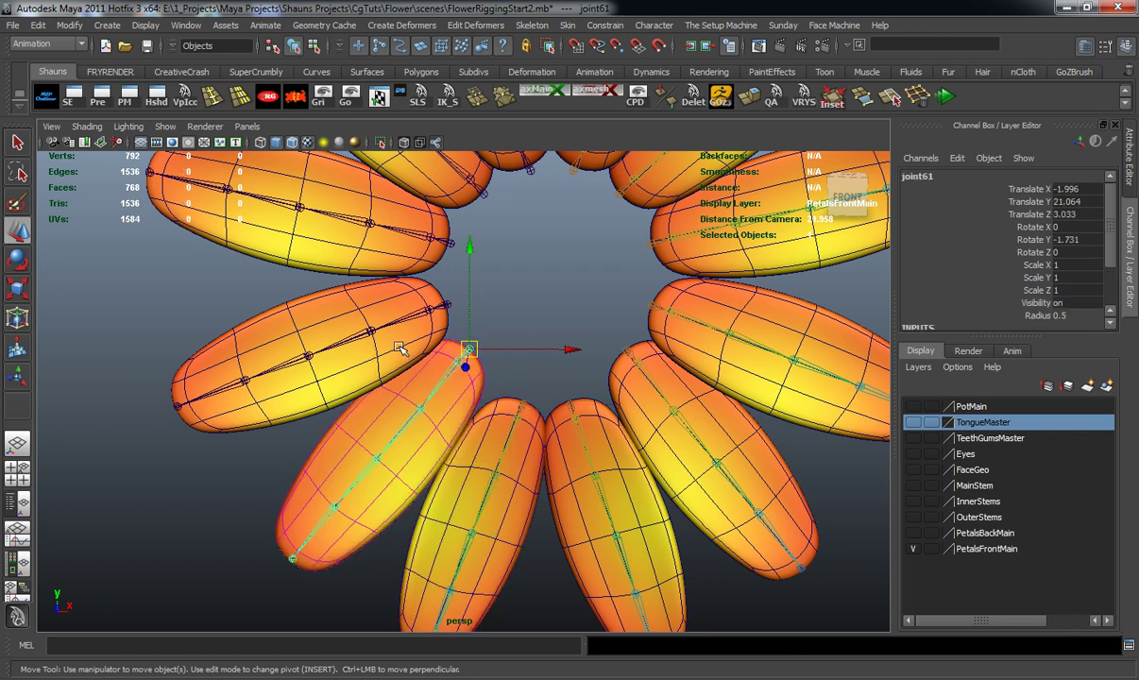
Smooth bind the two petals on the flower's left side, each to its own root joint
left_click(402, 349)
left_click(445, 303, "shift")
middle_click_drag(509, 239, 518, 375, "alt")
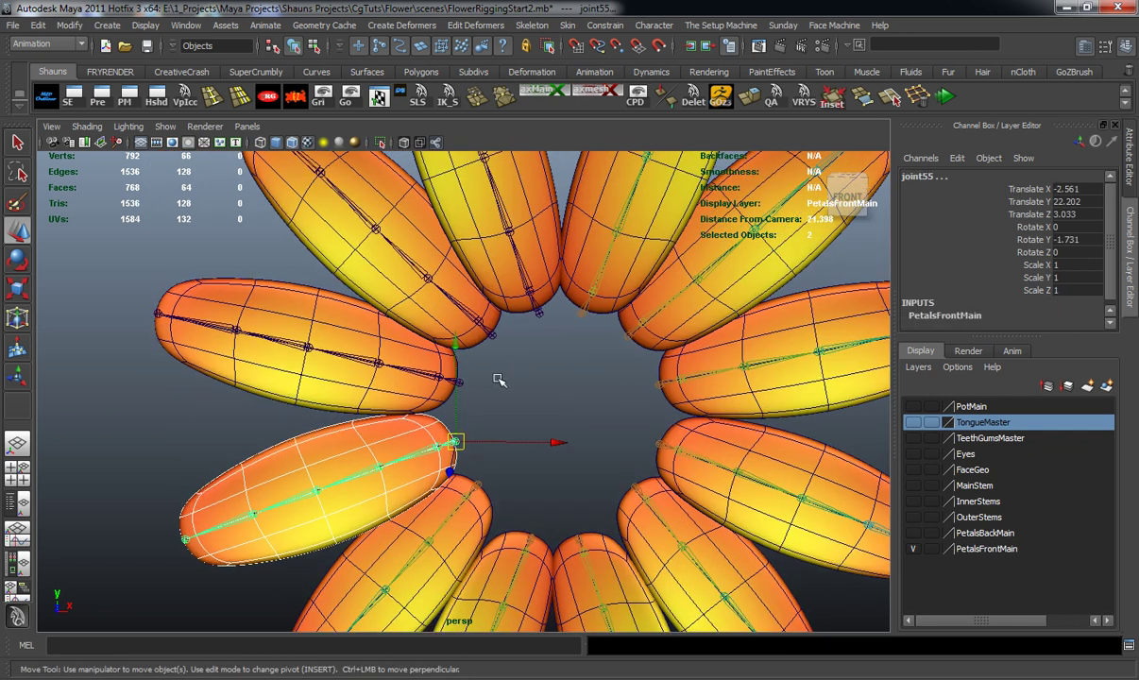
key("g")
left_click(425, 393)
left_click(459, 383, "shift")
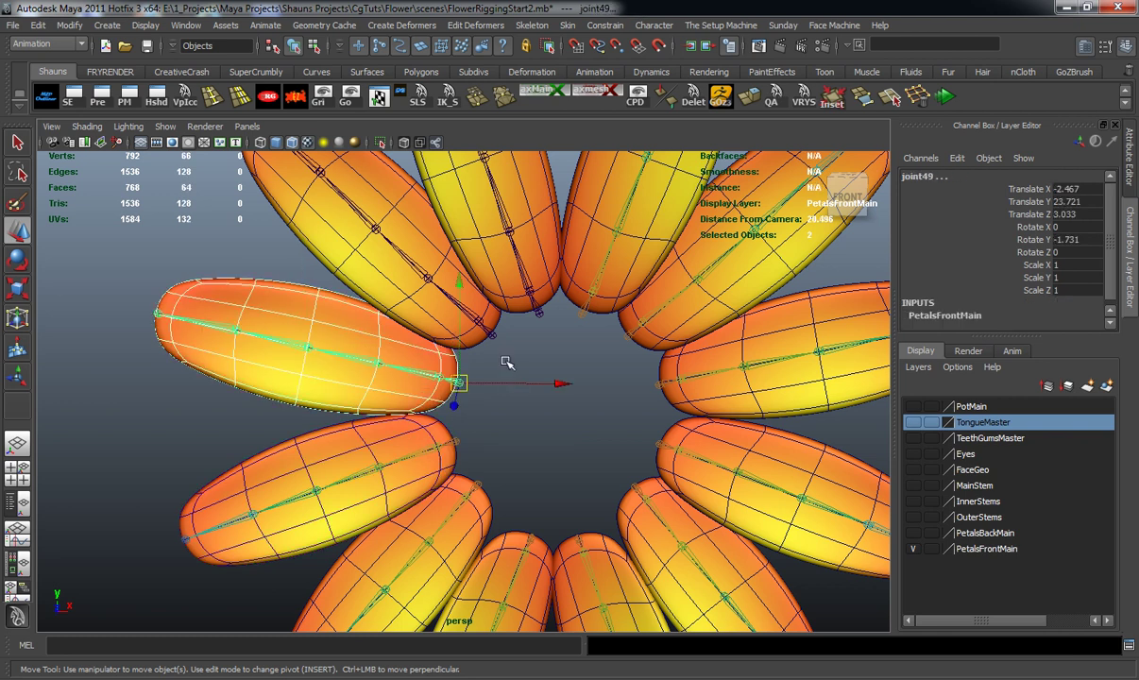
key("g")
Smooth bind the last two front petals, at the flower's upper left, each to its own root joint
left_click(474, 334)
left_click(493, 335, "shift")
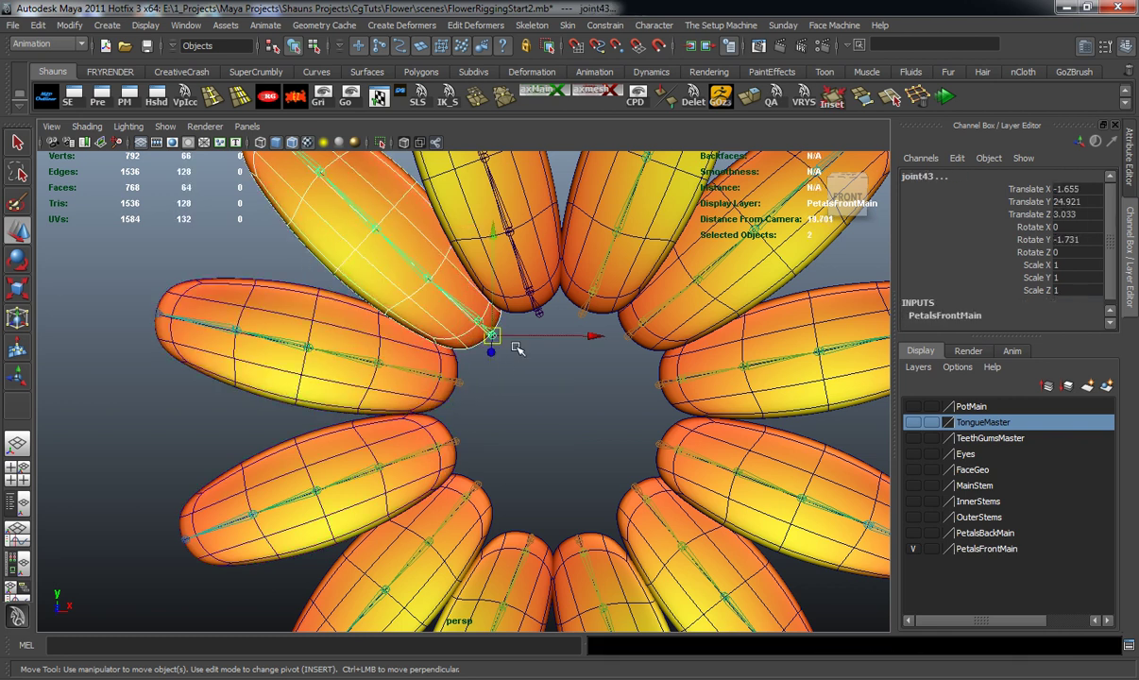
key("g")
left_click(539, 313)
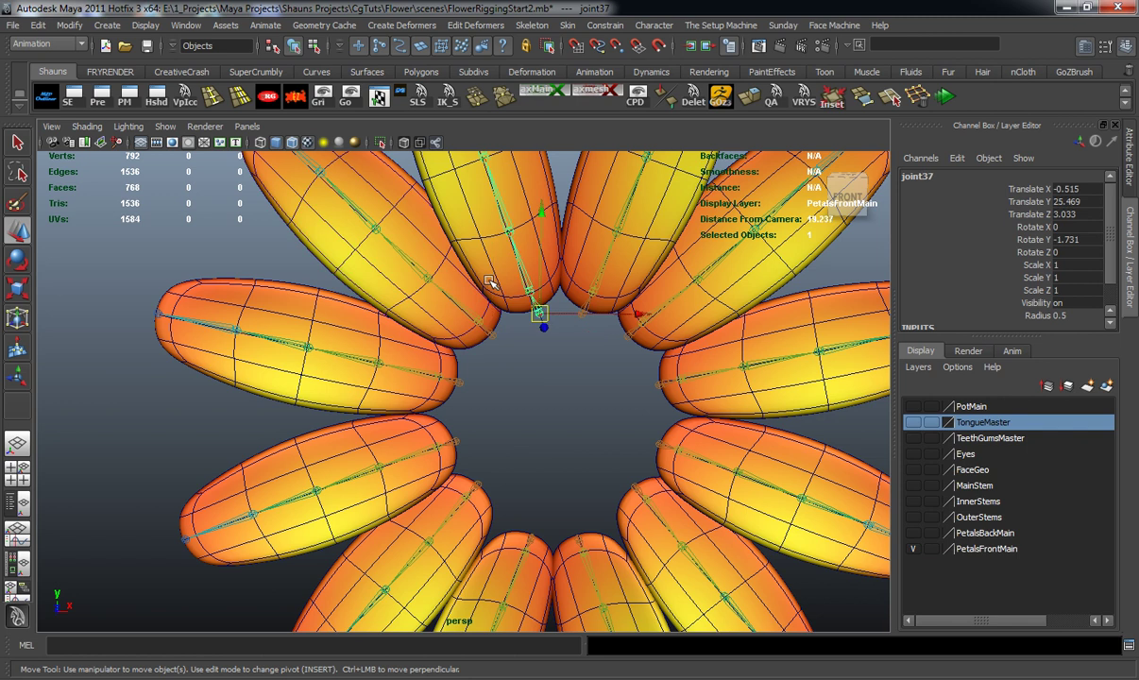
left_click(490, 282, "shift")
key("g")
scroll(506, 364, "down", 5)
middle_click_drag(498, 393, 500, 340, "alt")
left_click(281, 363)
left_click_drag(282, 366, 336, 378, "alt")
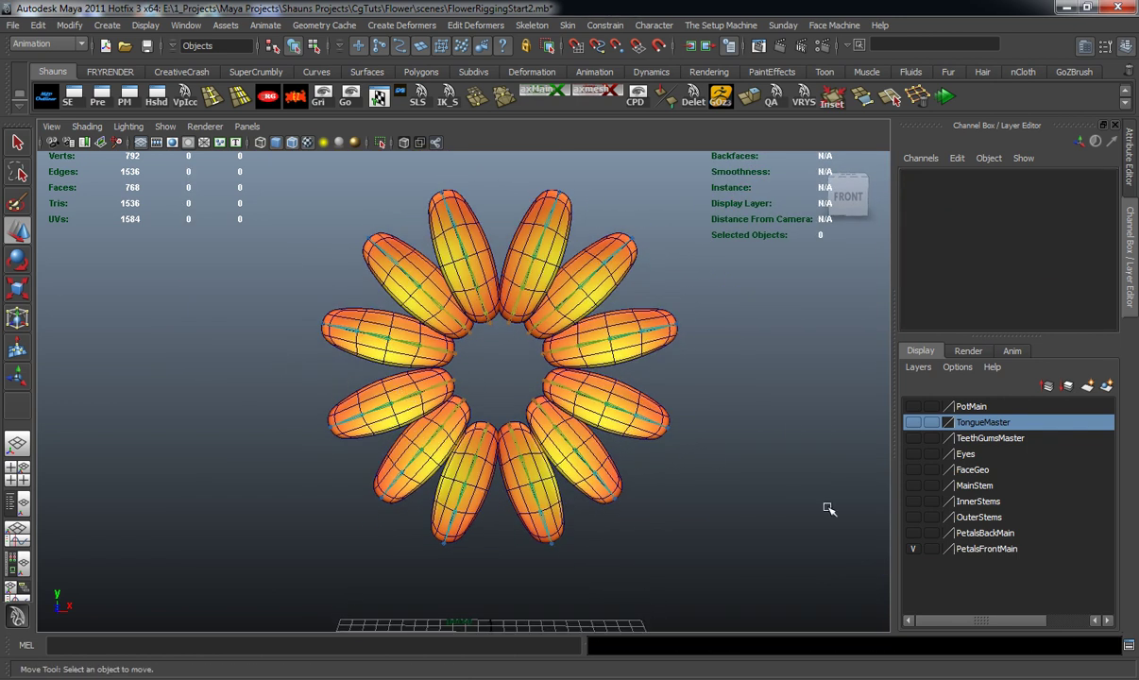
Hide the PetalsFrontMain layer and show only the PetalsBackMain layer
left_click(912, 549)
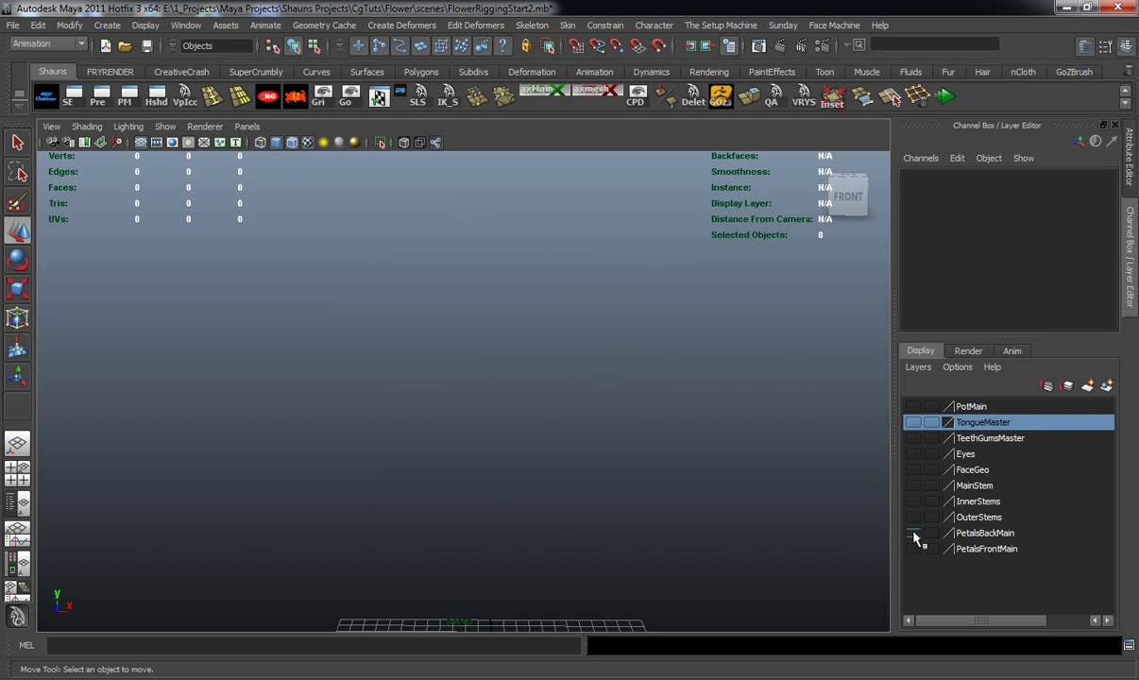
left_click(914, 534)
scroll(640, 429, "up", 5)
middle_click_drag(674, 482, 652, 459, "alt")
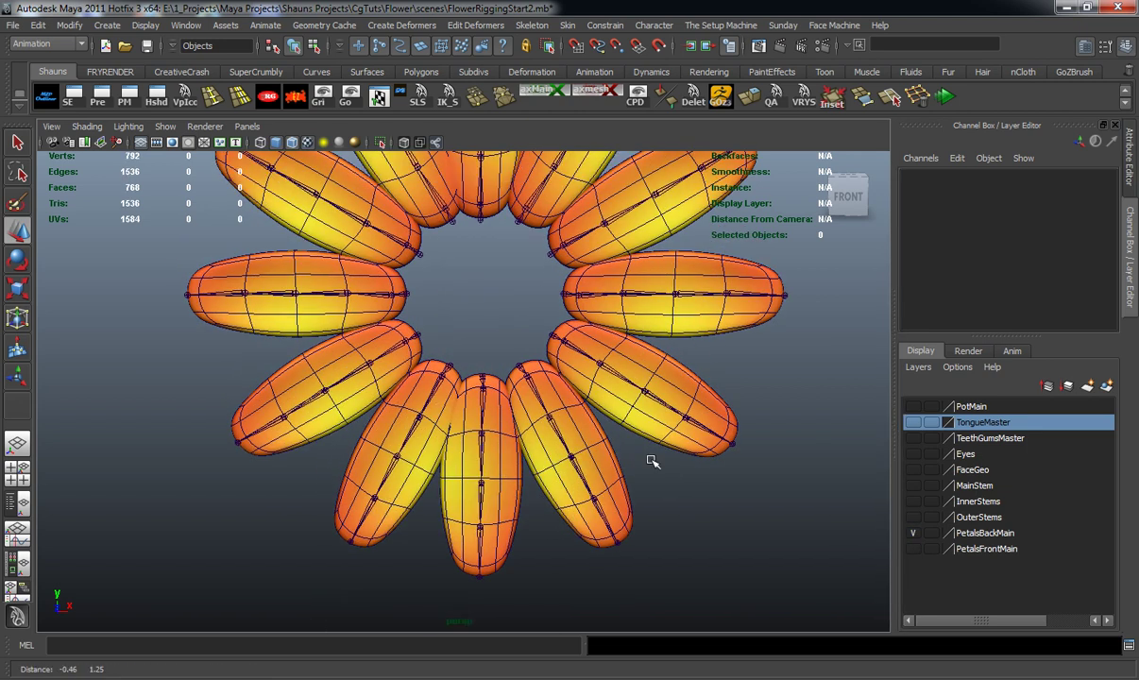
left_click(912, 549)
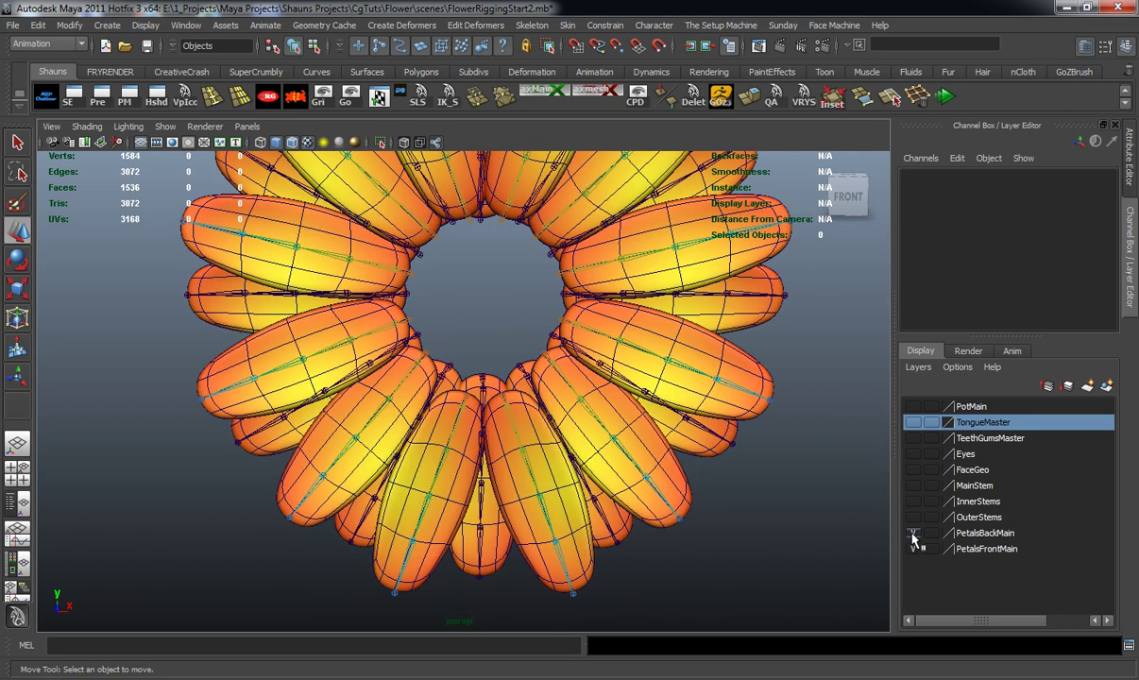
left_click(912, 549)
Smooth bind the back petal right of bottom centre and the bottom-centre back petal, each to its own root joint
middle_click_drag(632, 443, 545, 377, "alt")
scroll(628, 470, "up", 5)
left_click(553, 394)
left_click(575, 477, "shift")
key("g")
left_click(469, 237)
left_click(513, 325, "shift")
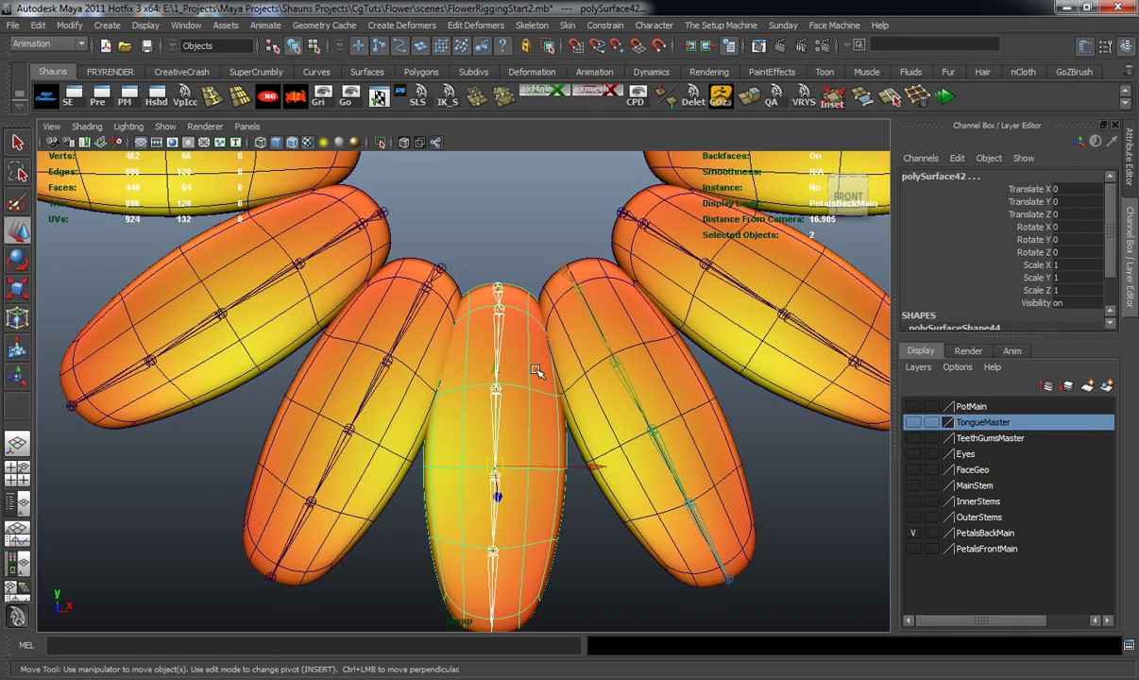
key("g")
Smooth bind the back petal left of bottom centre and the neighbouring lower-left petal, each to its own root joint
left_click(441, 267)
left_click(446, 327, "shift")
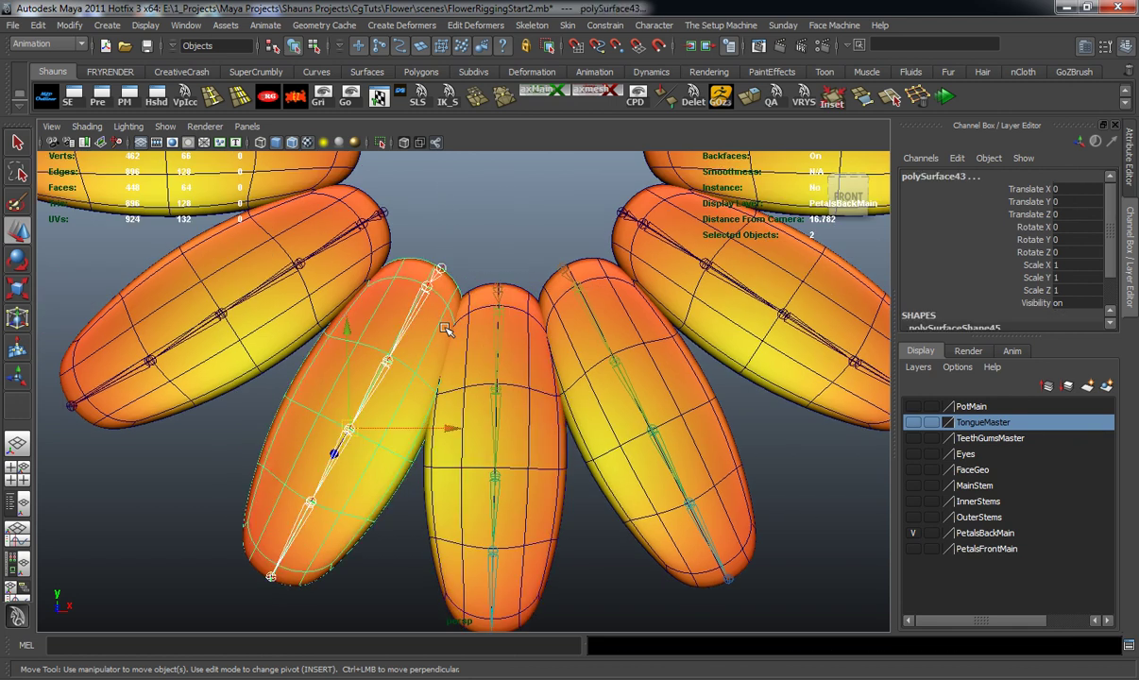
key("g")
middle_click_drag(387, 215, 449, 324, "alt")
left_click(447, 323)
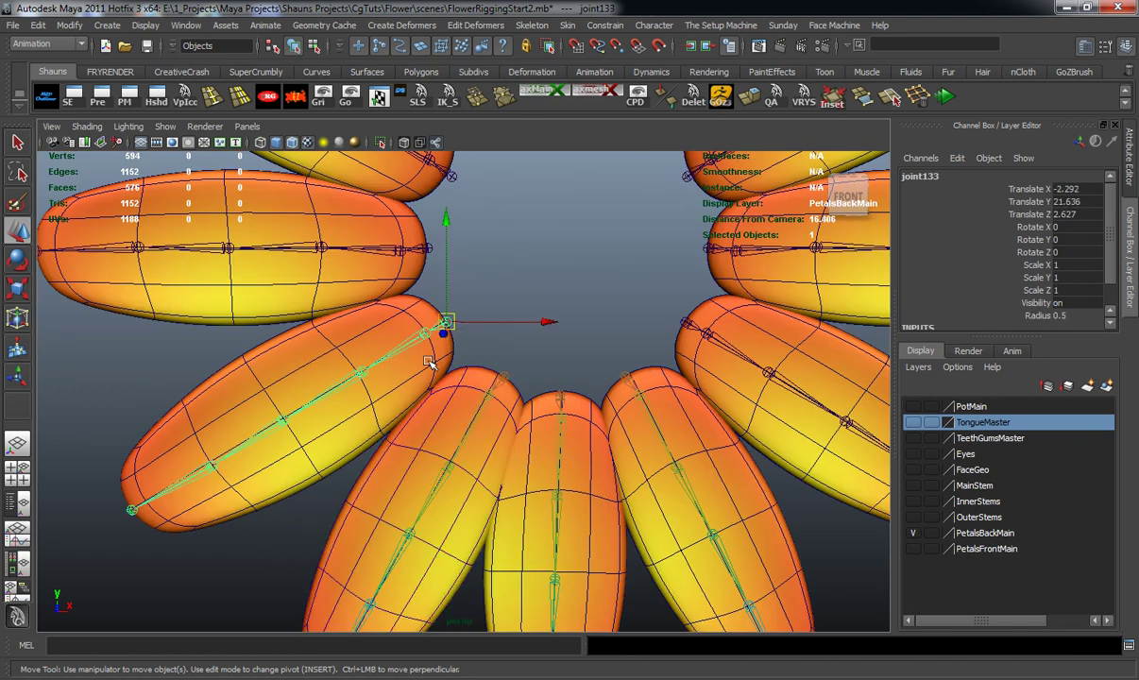
left_click(423, 365, "shift")
key("g")
Smooth bind the horizontal left back petal and the upper-left petal above it, each to its own root joint
middle_click_drag(423, 247, 431, 377, "alt")
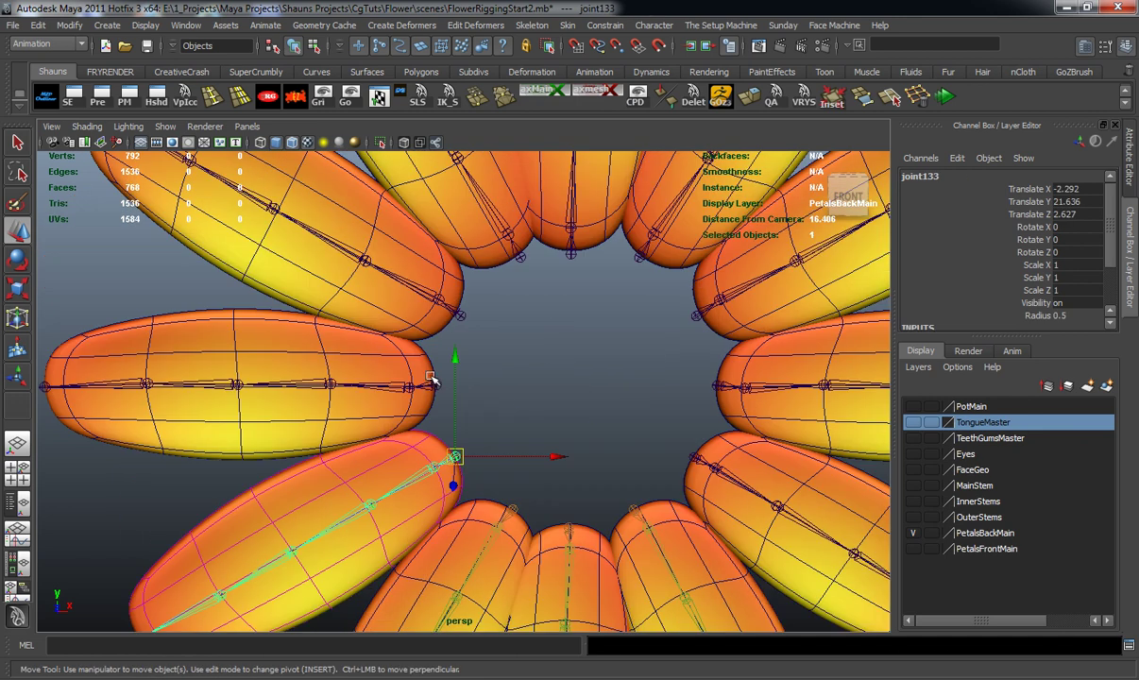
left_click(438, 385)
left_click(390, 406, "shift")
key("g")
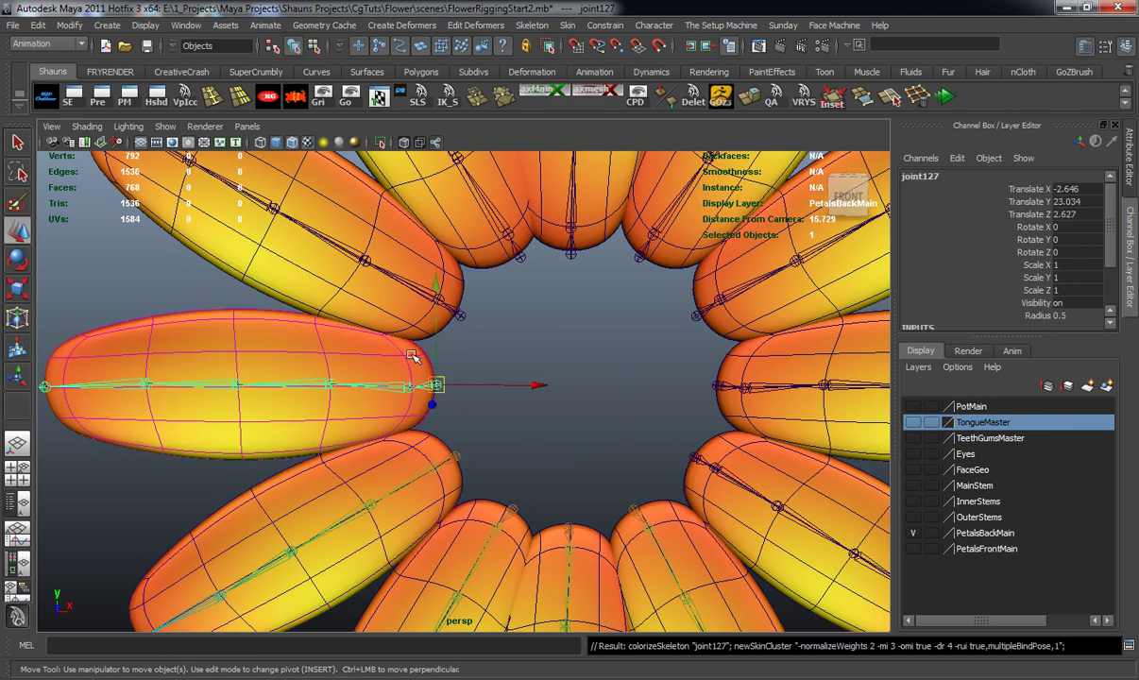
left_click(460, 315)
left_click(395, 297, "shift")
middle_click_drag(462, 313, 478, 376, "alt")
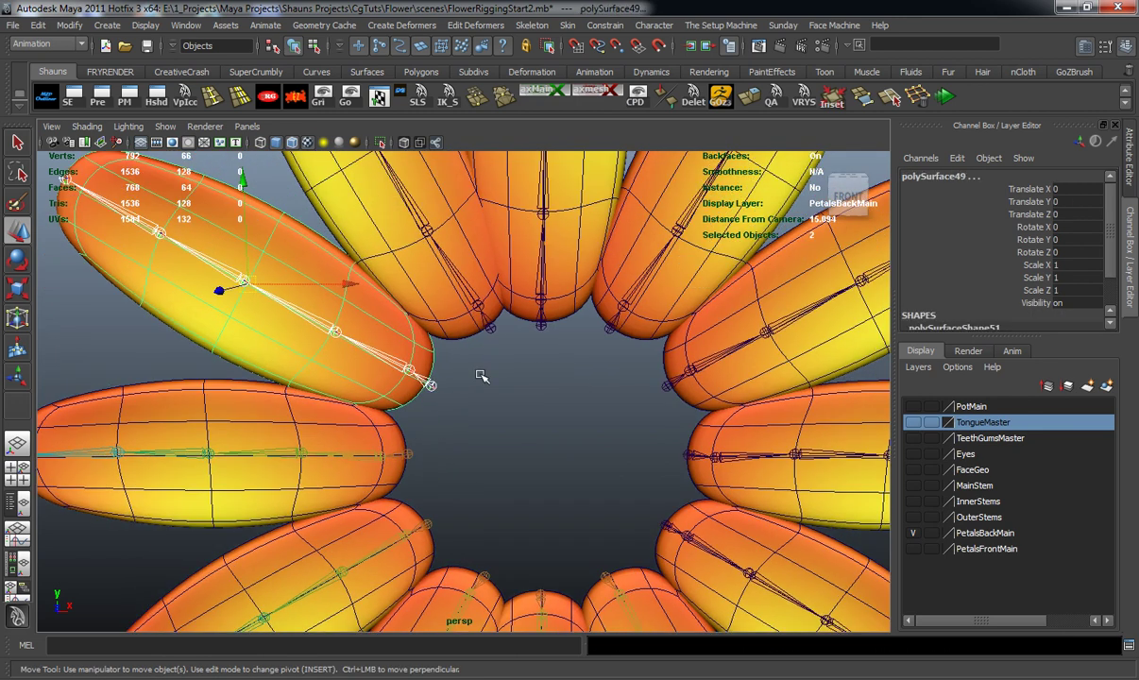
key("g")
Smooth bind the back petal left of top centre and the top-centre petal, each to its own root joint
left_click(491, 328)
left_click(446, 313, "shift")
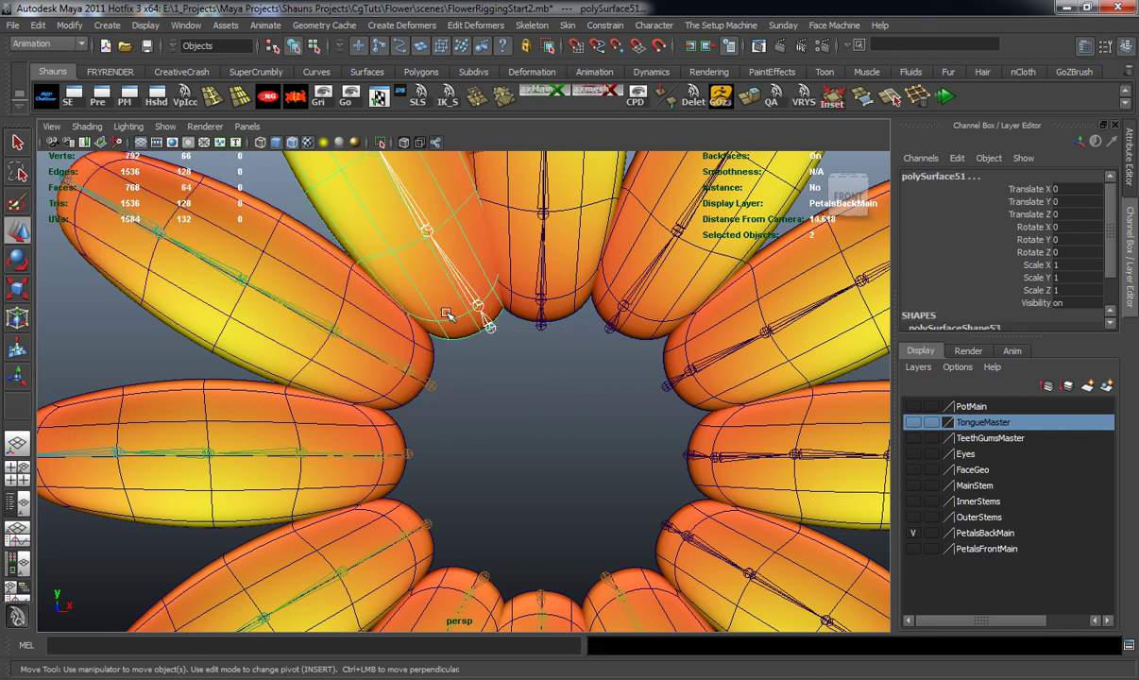
key("g")
left_click(541, 328)
left_click(564, 287, "shift")
middle_click_drag(583, 316, 539, 375, "alt")
key("ctrl+b")
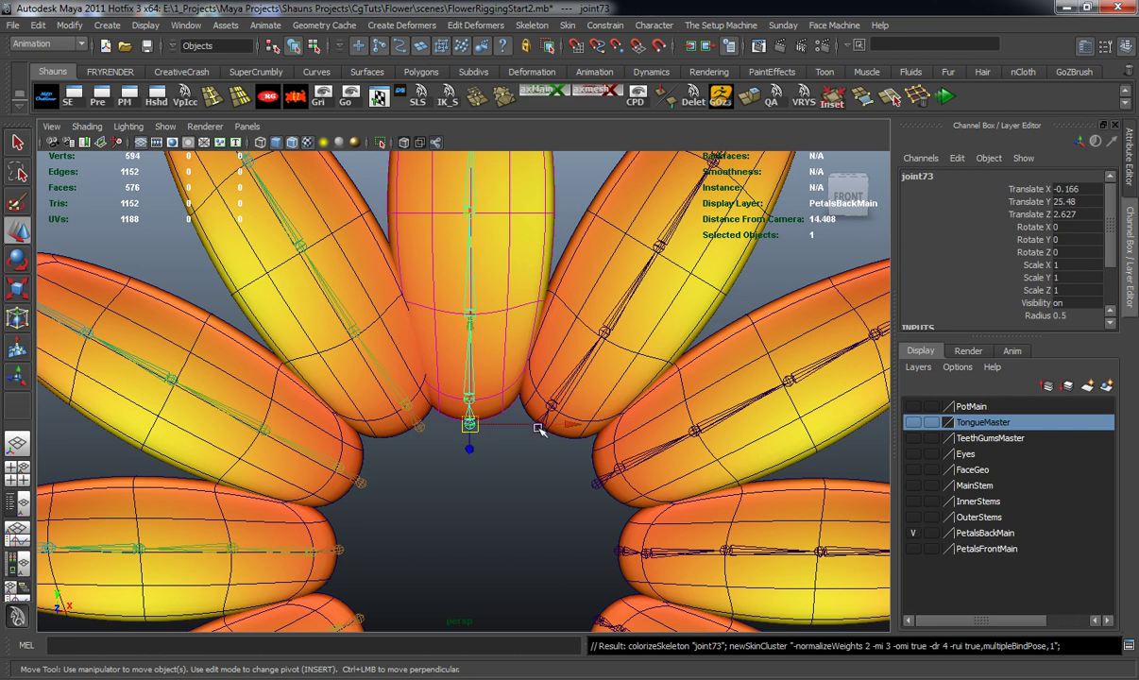
Smooth bind the back petal right of top centre and the neighbouring upper-right petal, each to its own root joint
left_click(538, 431)
left_click(602, 393, "shift")
middle_click_drag(674, 438, 580, 372, "alt")
key("ctrl+b")
left_click(502, 422)
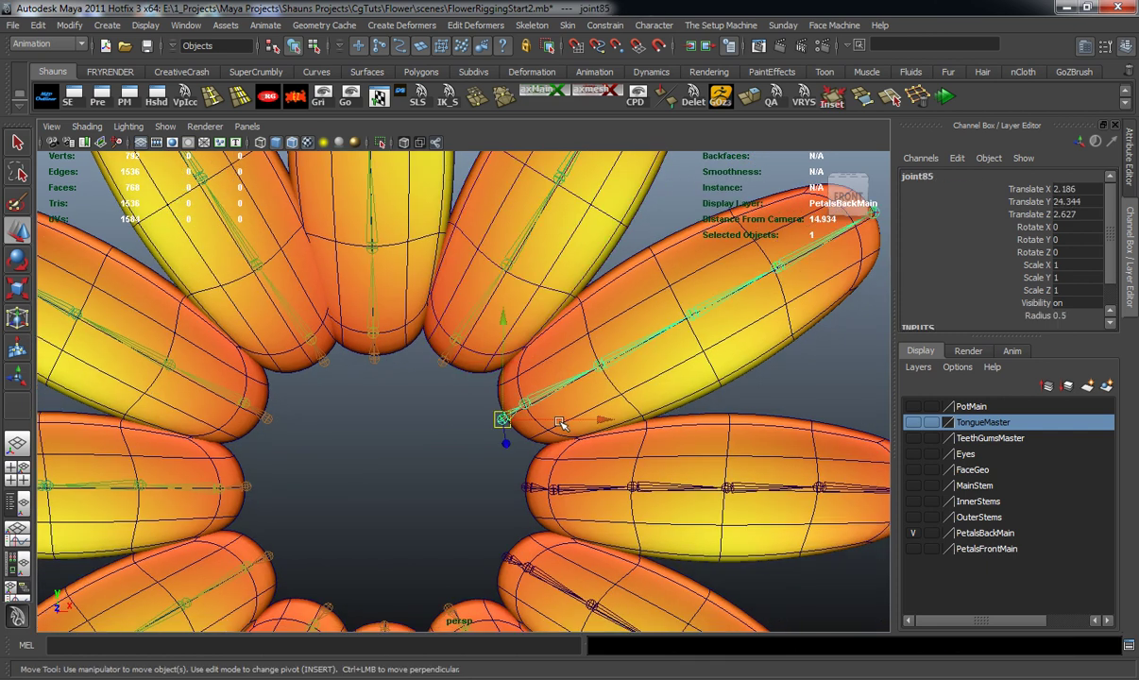
left_click(601, 395, "shift")
middle_click_drag(679, 415, 628, 331, "alt")
key("g")
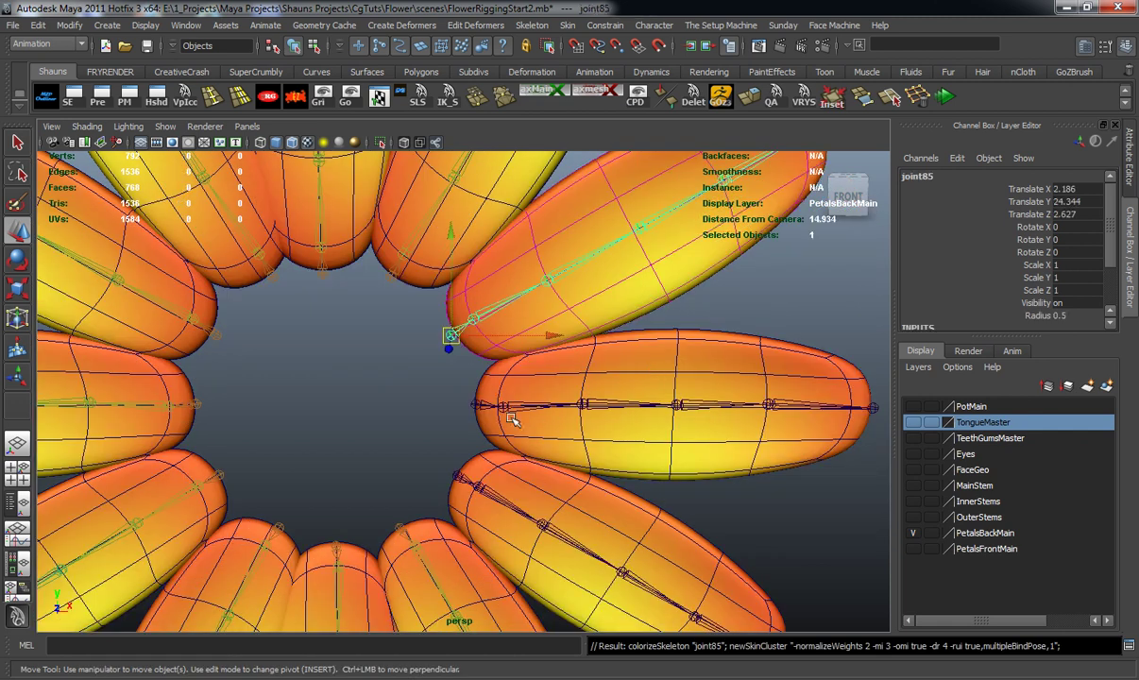
Smooth bind the last two back petals, the horizontal right one and the lower-right one, each to its own root joint
left_click(473, 406)
left_click(596, 369, "shift")
key("g")
middle_click_drag(569, 421, 573, 335, "alt")
left_click(460, 390)
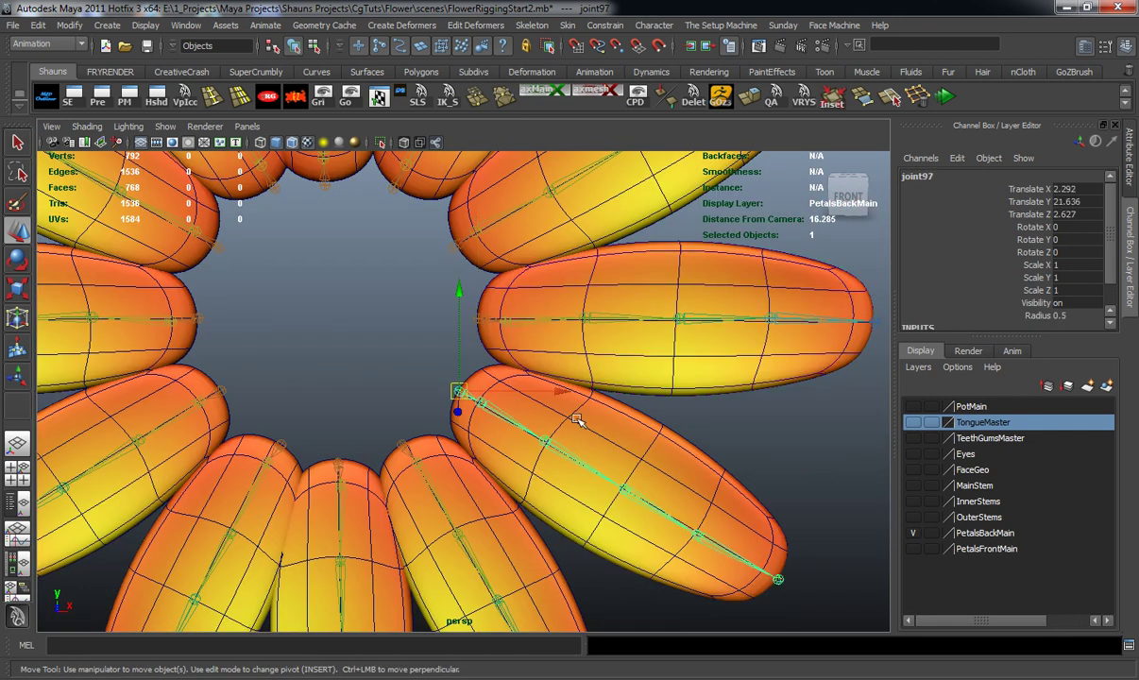
left_click(578, 419, "shift")
key("g")
Clear the selection, hide the PetalsBackMain layer and show the OuterStems layer
scroll(578, 419, "down", 9)
left_click(384, 422)
left_click_drag(384, 422, 344, 416, "alt")
mouse_move(461, 388)
left_mouse_down("alt")
mouse_move(427, 380)
mouse_move(441, 380)
left_mouse_up("alt")
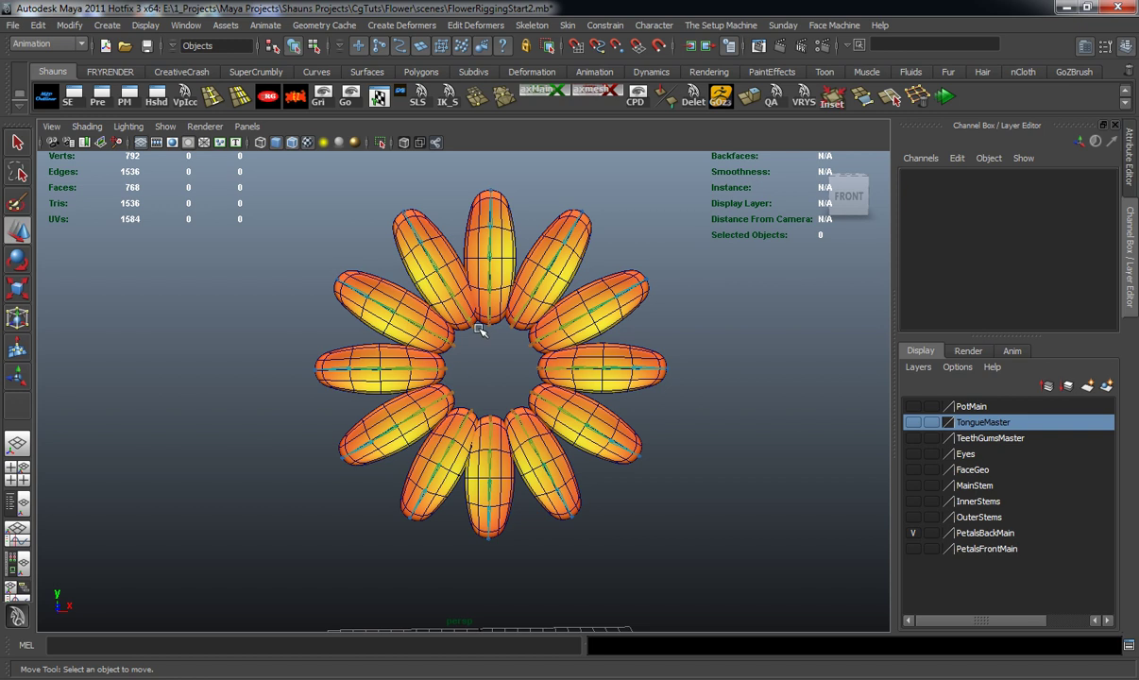
left_click(911, 533)
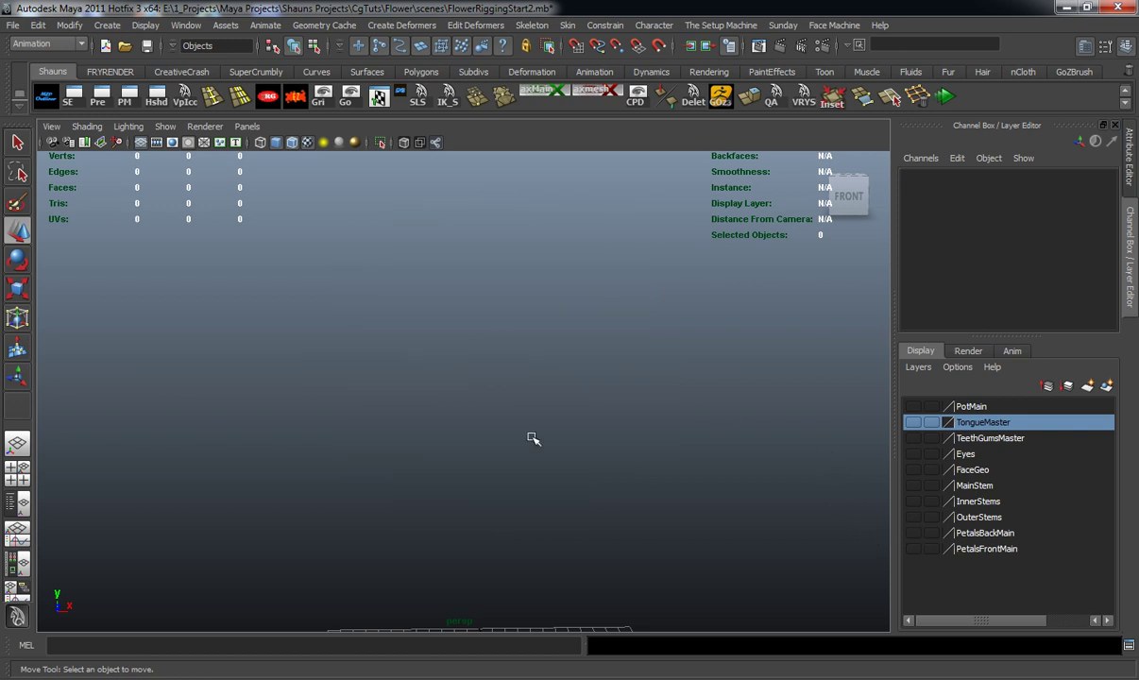
left_click(911, 518)
Smooth bind the right outer stem to the root joint at its base
middle_click_drag(584, 488, 571, 369, "alt")
right_click_drag(571, 368, 532, 467, "alt")
left_click_drag(532, 468, 436, 475, "alt")
middle_click_drag(408, 447, 421, 370, "alt")
left_click_drag(420, 371, 356, 407, "alt")
right_click_drag(356, 407, 359, 352, "alt")
left_click_drag(389, 430, 522, 412, "alt")
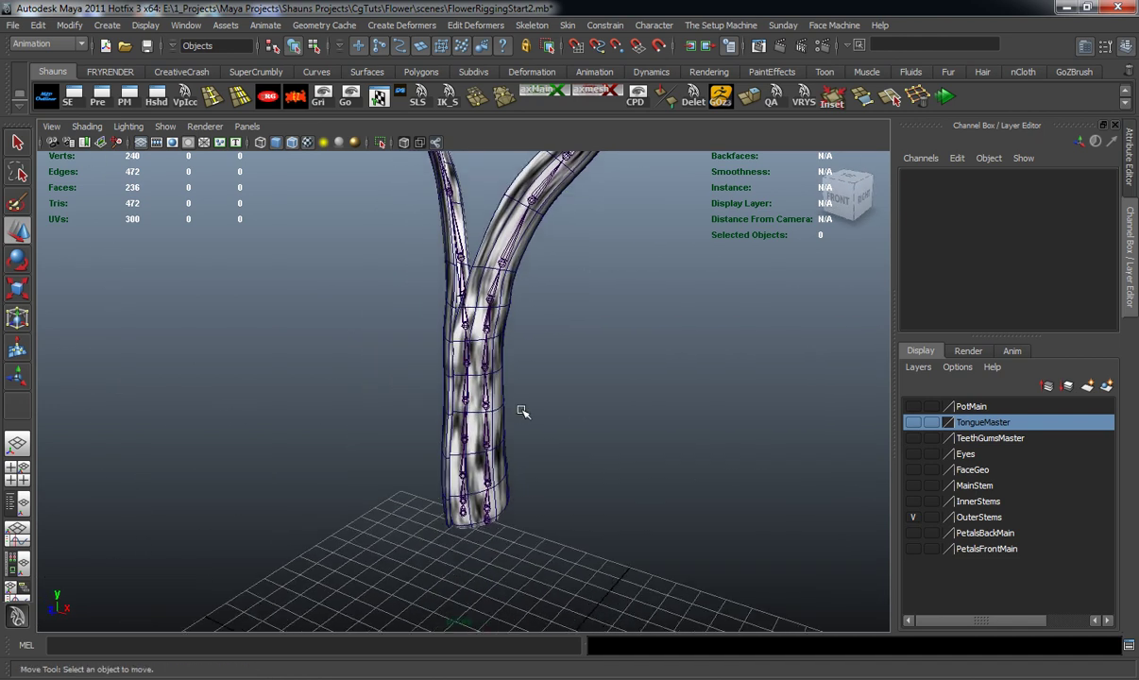
left_click(493, 517)
left_click(508, 482, "shift")
left_click_drag(508, 482, 530, 467, "alt")
key("g")
Test the right outer stem's bind by rotating three of its joints together in Rotate Y, and undo the rotation
left_click(560, 464)
left_click(488, 488)
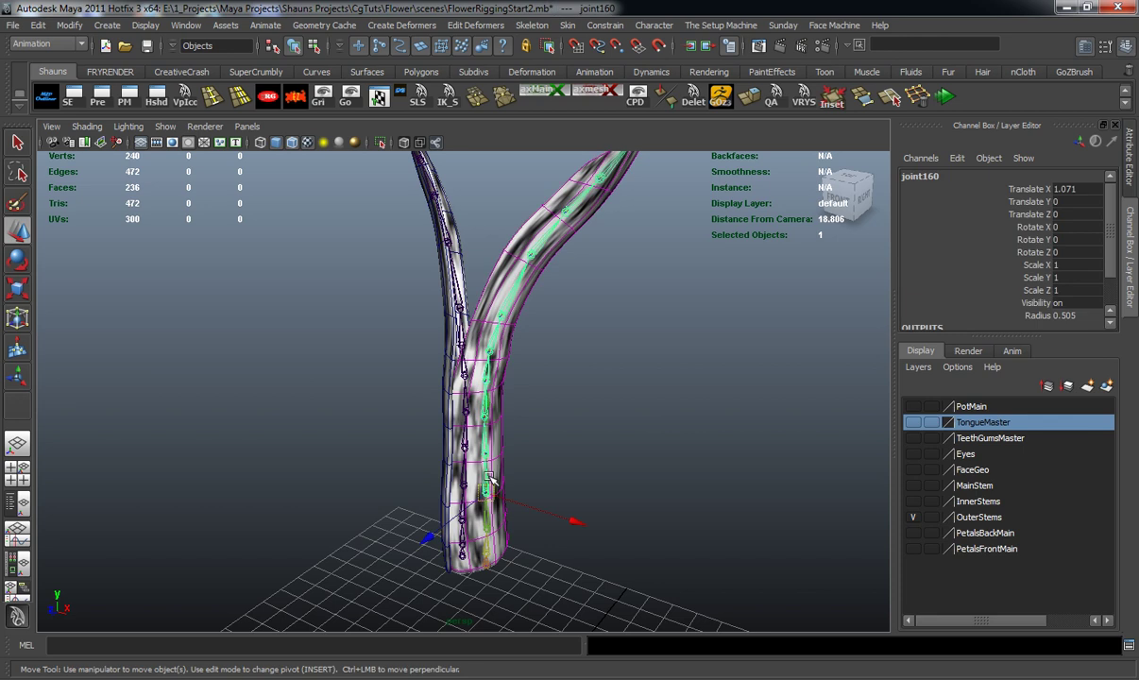
scroll(503, 480, "up", 2)
left_click(492, 442)
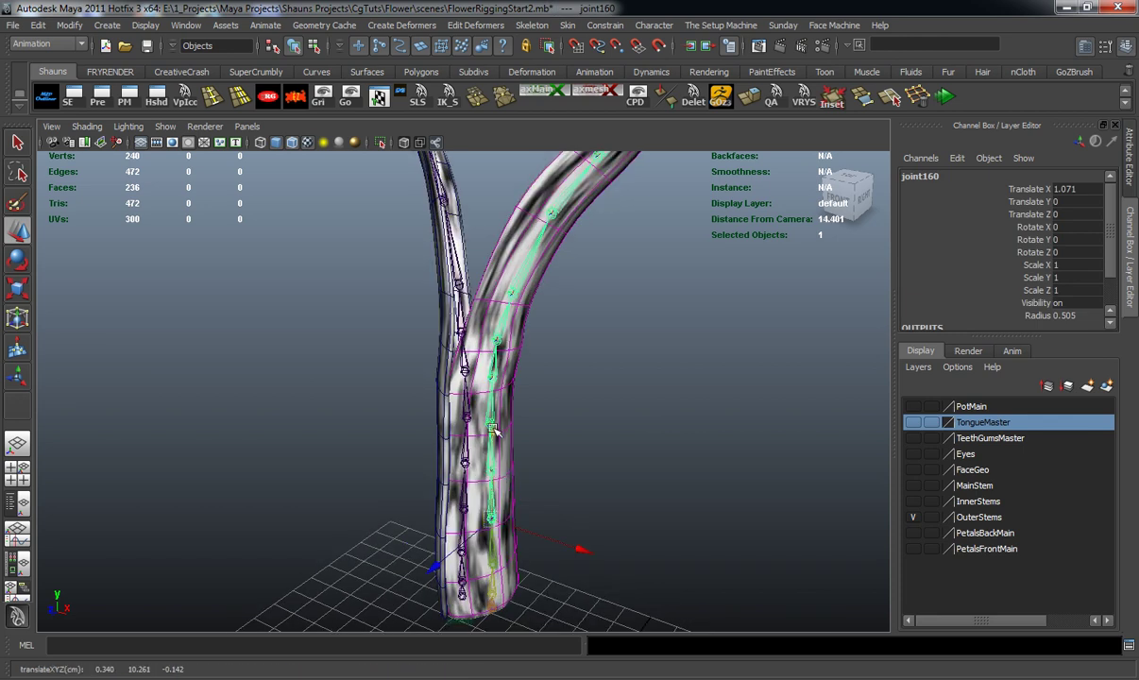
left_click_drag(496, 387, 485, 470, "alt")
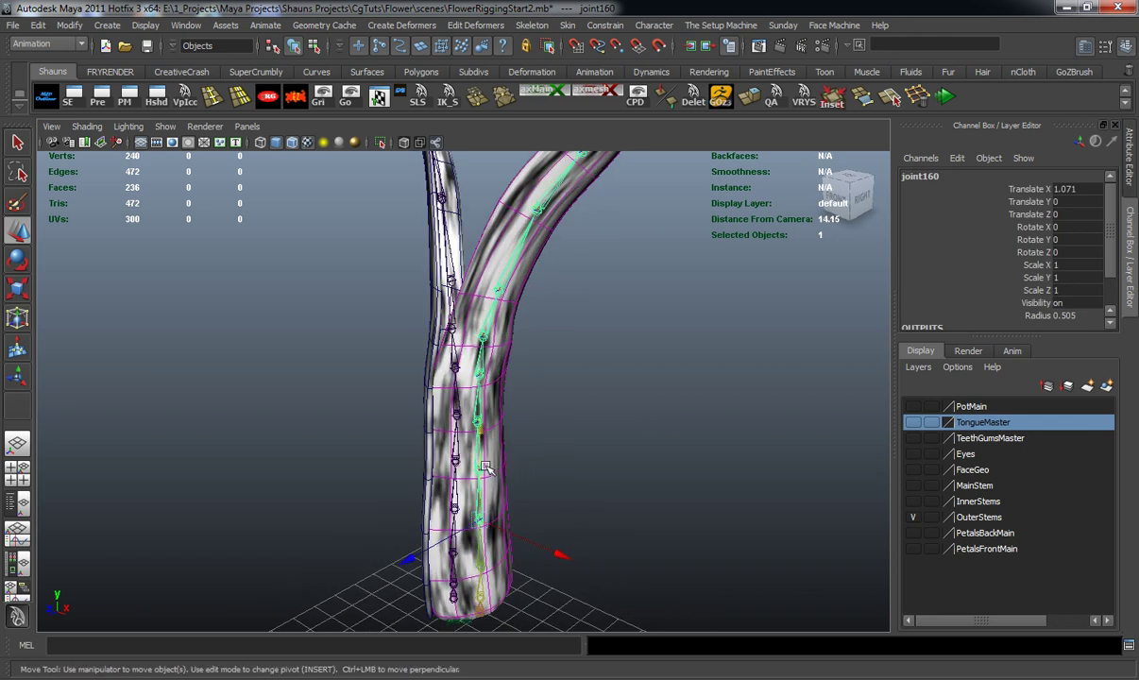
left_click(482, 343, "shift")
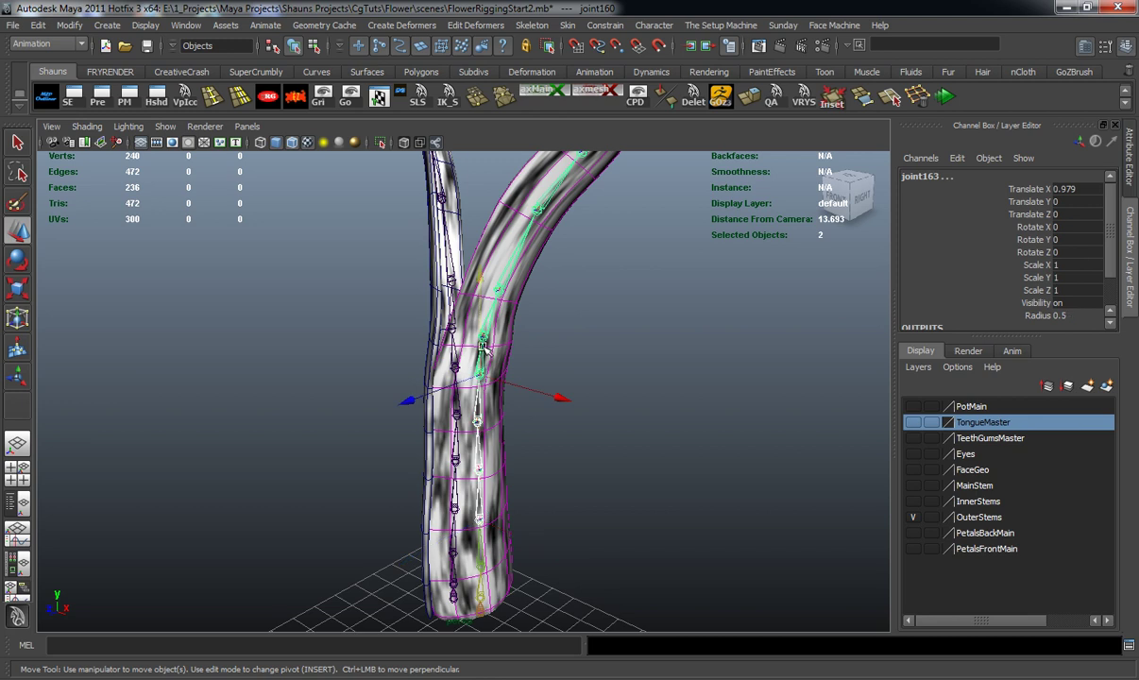
left_click(498, 293, "shift")
middle_click_drag(592, 331, 611, 418, "alt")
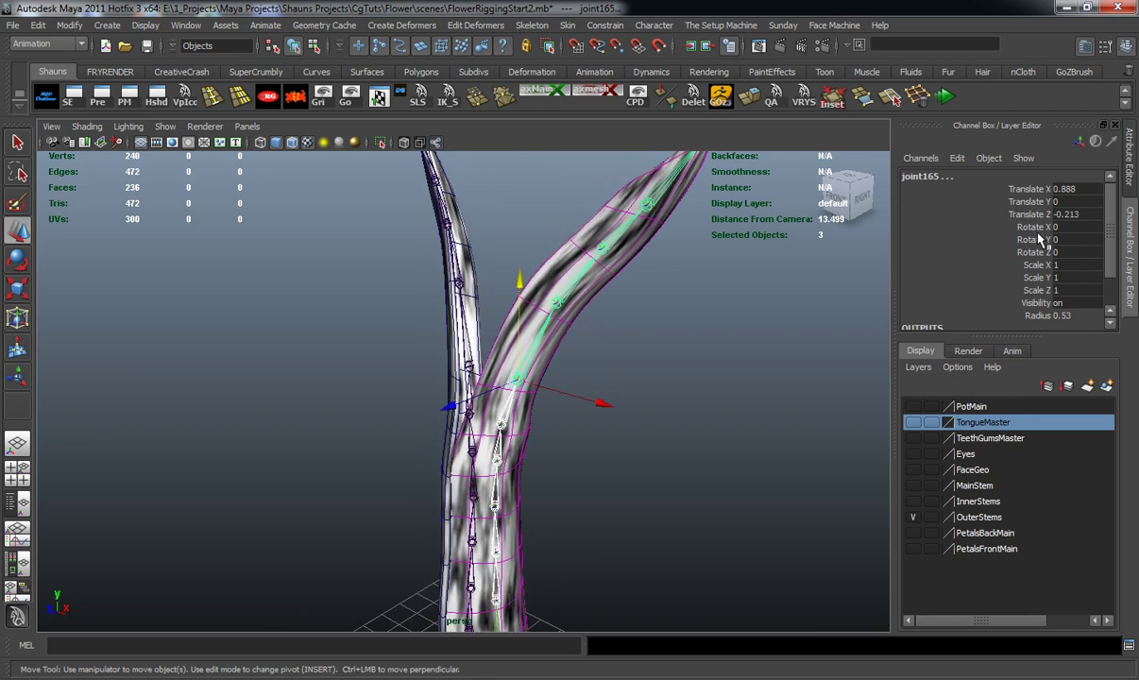
left_click(1038, 240)
middle_click_drag(779, 319, 661, 367)
key("ctrl+z")
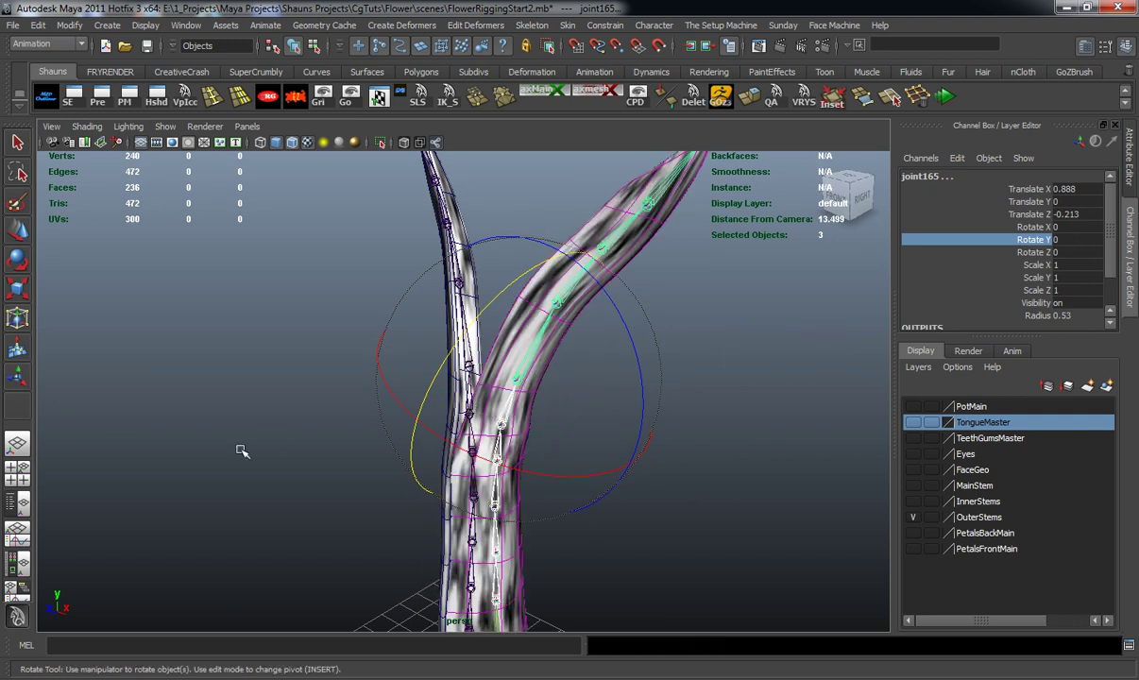
Smooth bind the left outer stem to the root joint at its base
left_click(241, 451)
left_click_drag(241, 452, 383, 463, "alt")
middle_click_drag(383, 463, 434, 269, "alt")
left_click_drag(434, 269, 477, 421, "alt")
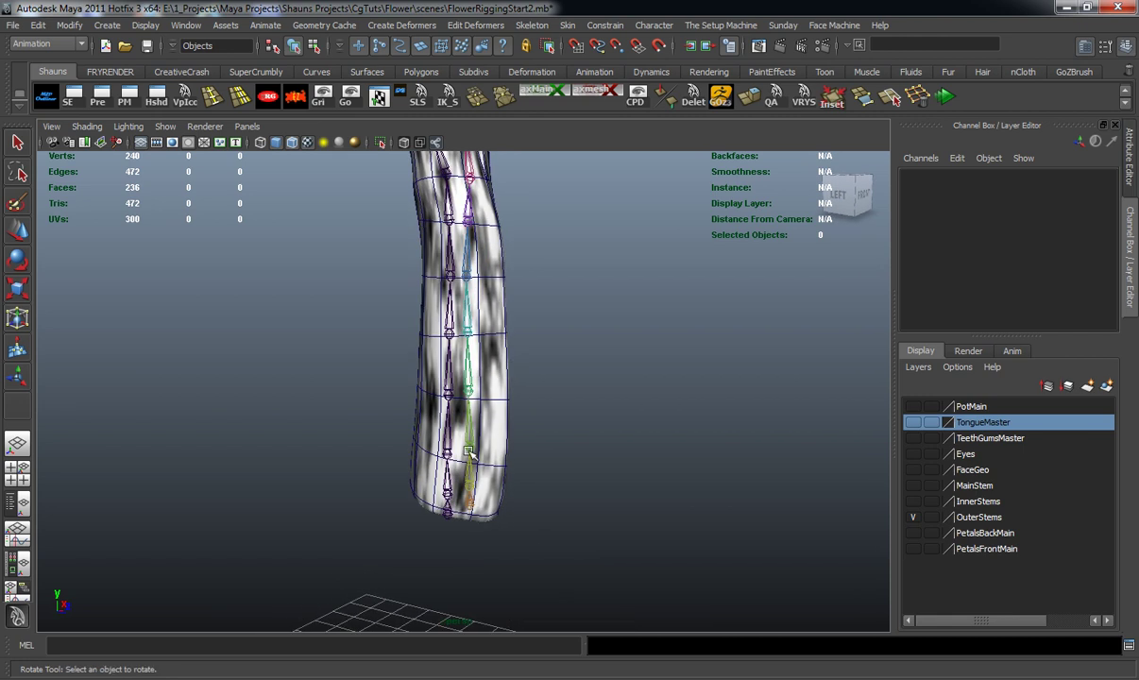
left_click(449, 514)
key("w")
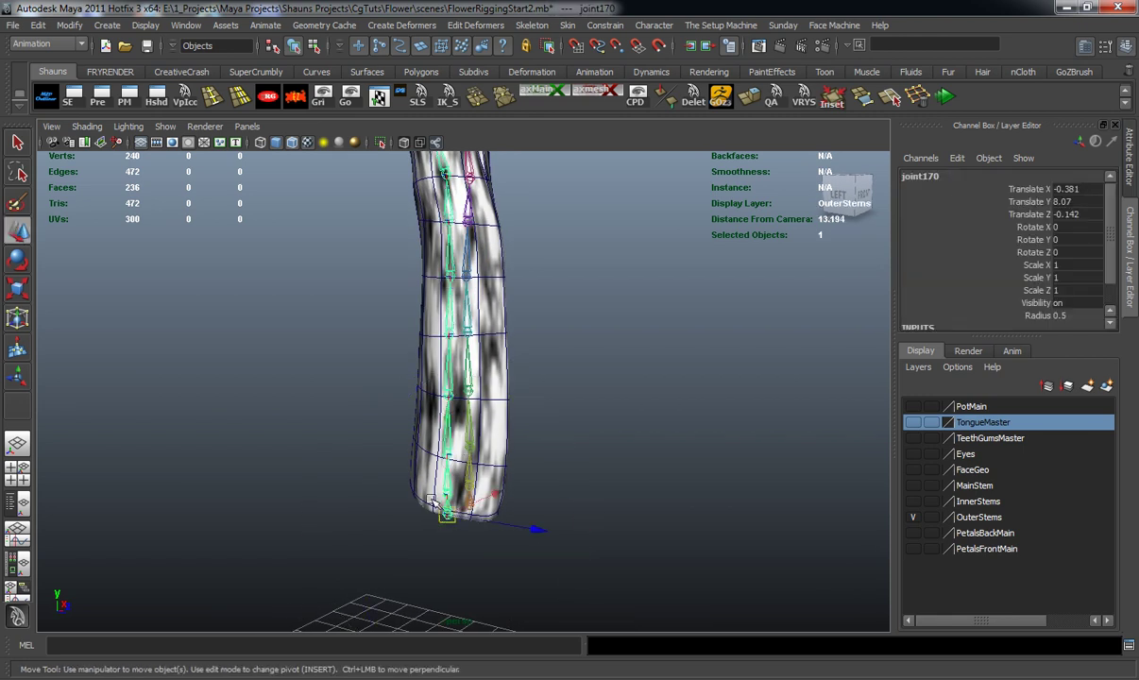
left_click(428, 472, "shift")
mouse_move(438, 480)
left_mouse_down("alt")
mouse_move(395, 498)
mouse_move(343, 488)
mouse_move(430, 466)
left_mouse_up("alt")
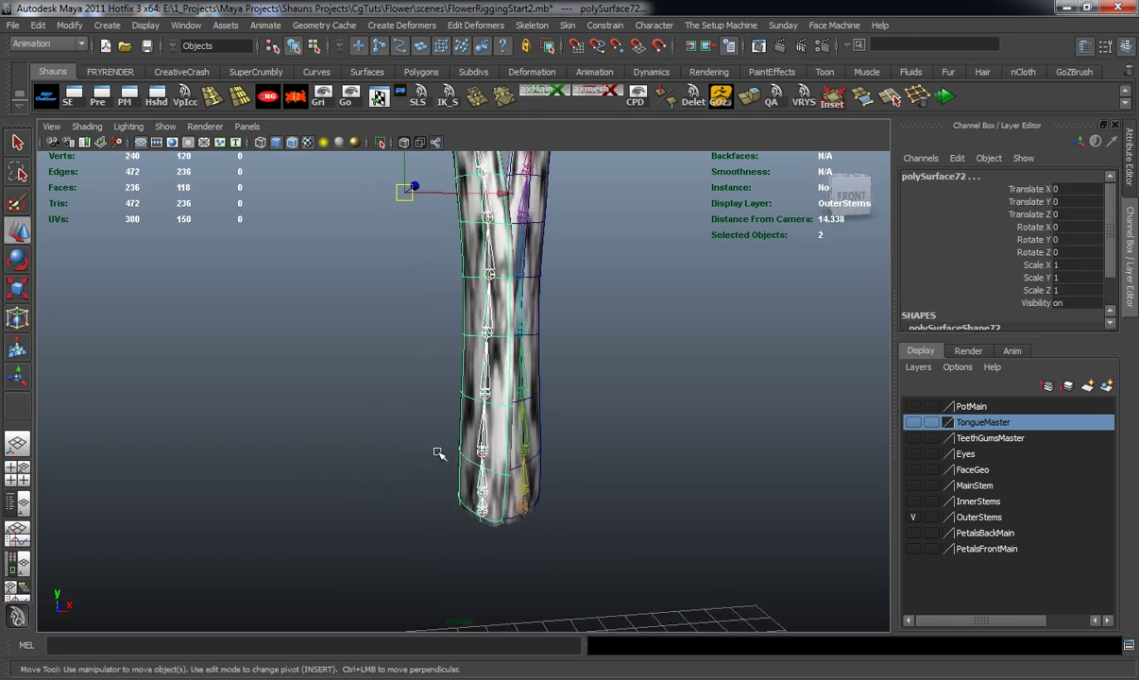
key("g")
Swap the visible layer from OuterStems to MainStem and smooth bind the main stem to its base joint
left_click(914, 518)
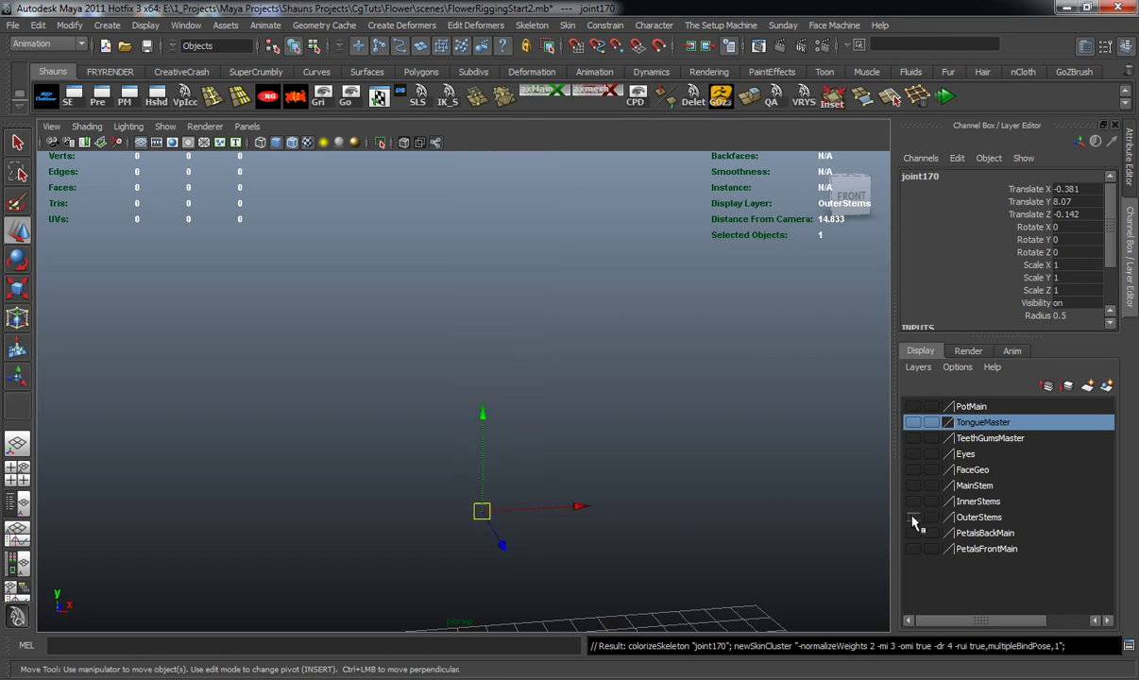
left_click(913, 487)
scroll(651, 488, "down", 3)
middle_click_drag(651, 489, 650, 389, "alt")
scroll(632, 448, "up", 5)
middle_click_drag(595, 525, 581, 475, "alt")
scroll(586, 440, "up", 3)
left_click(527, 508)
left_click(500, 441, "shift")
scroll(580, 413, "down", 3)
key("g")
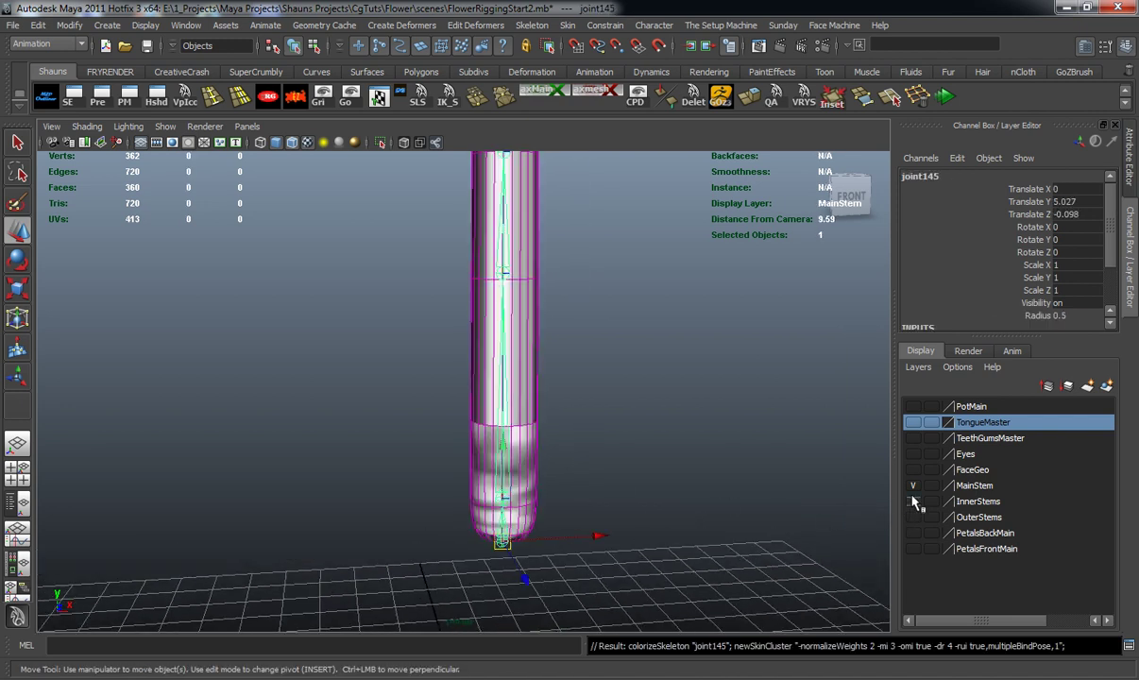
Swap the visible layer from MainStem to InnerStems and smooth bind the right inner stem to its root joint
left_click(913, 485)
left_click(913, 501)
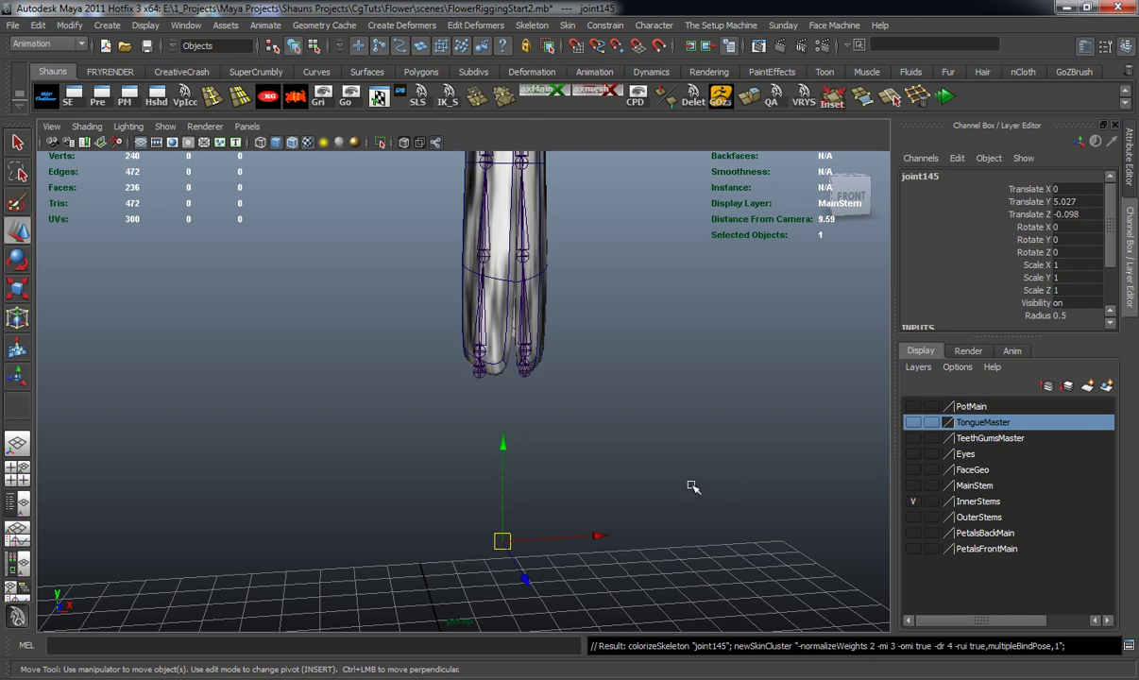
left_click_drag(652, 434, 618, 471, "alt")
middle_click_drag(617, 471, 618, 533, "alt")
left_click_drag(617, 534, 547, 482, "alt")
scroll(574, 498, "up", 3)
left_click(550, 500)
left_click(572, 430, "shift")
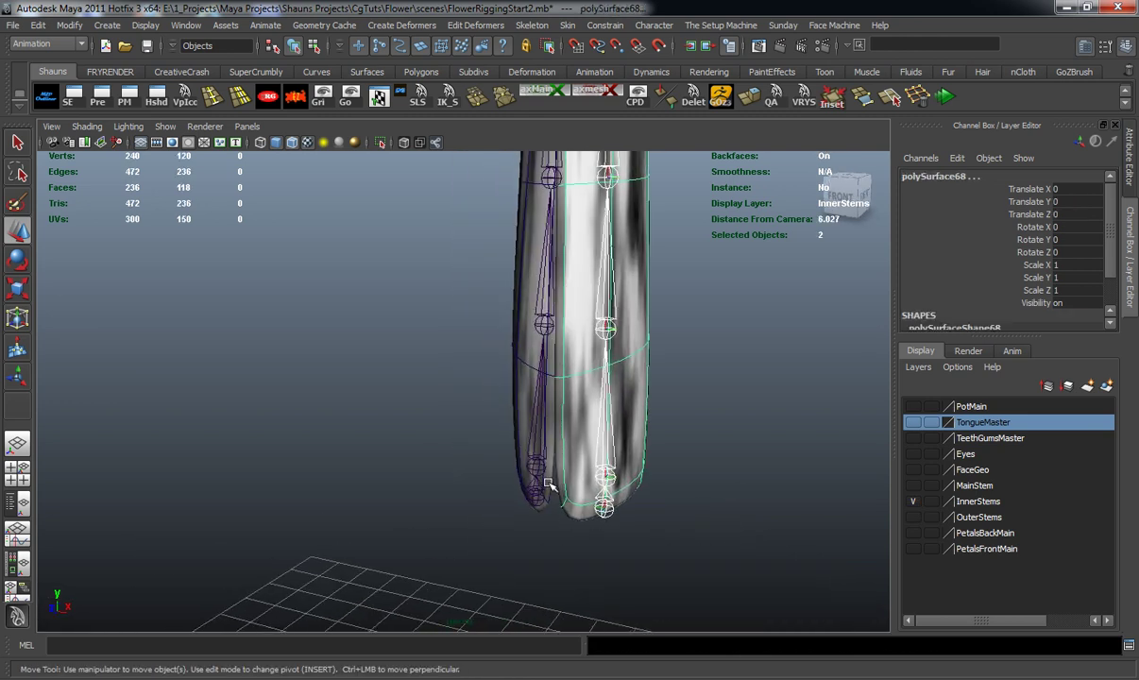
key("g")
Smooth bind the left inner stem to its root joint and clear the selection
left_click(478, 496)
left_click_drag(450, 508, 523, 511, "alt")
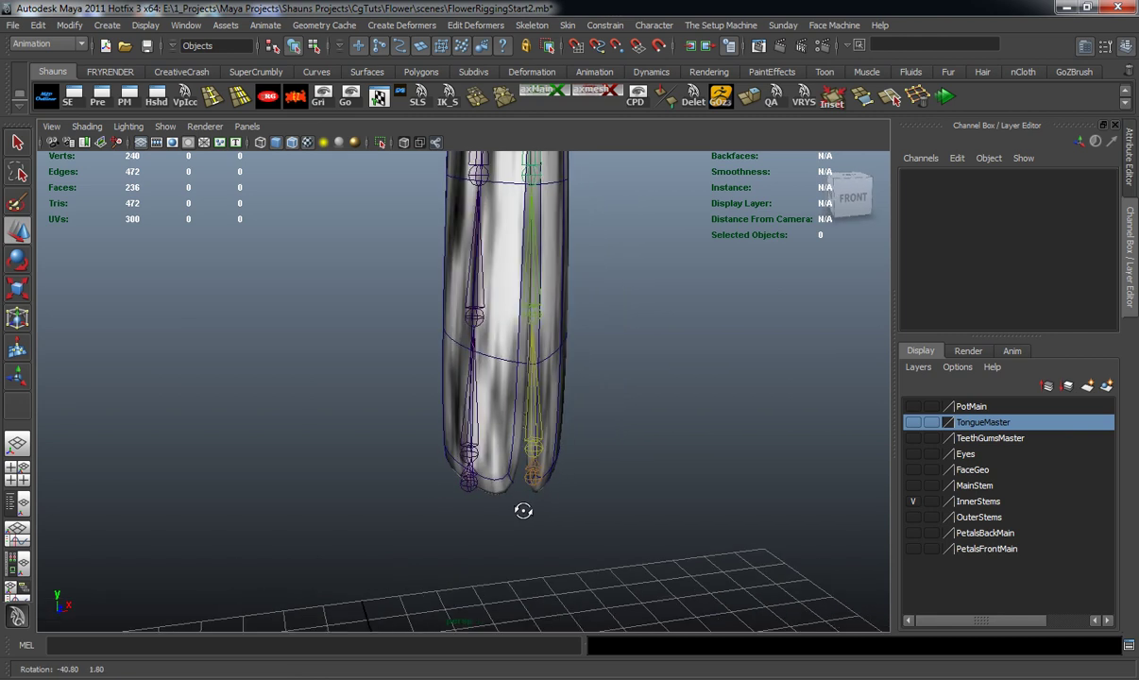
left_click(469, 482)
left_click(496, 441, "shift")
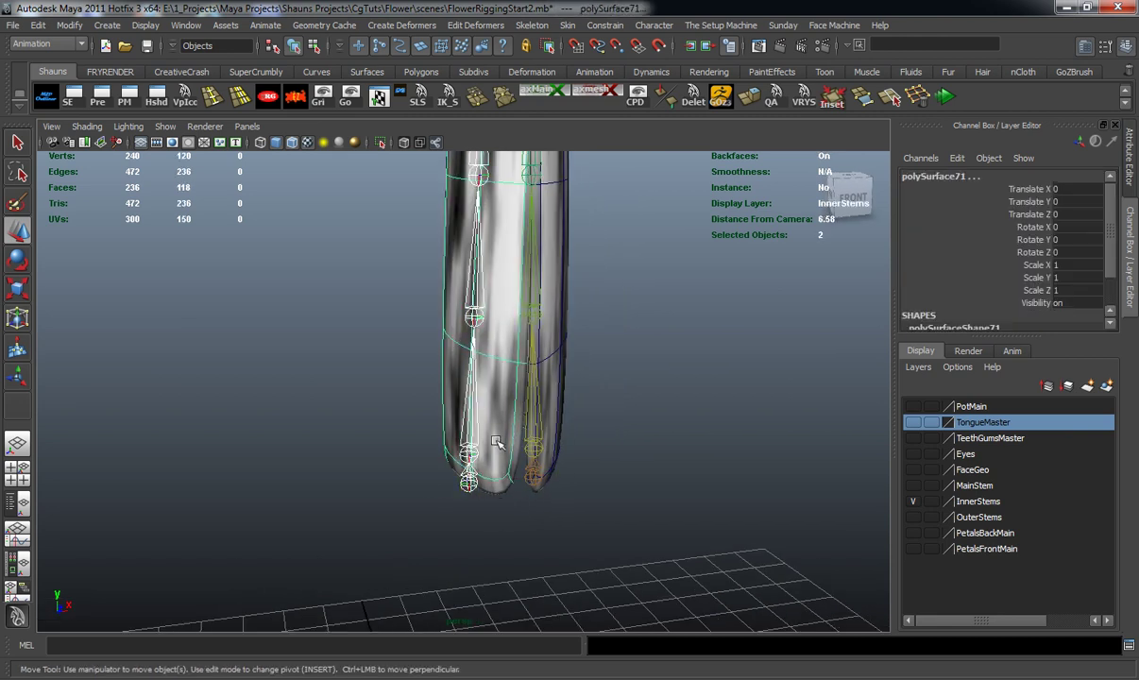
key("g")
left_click(741, 483)
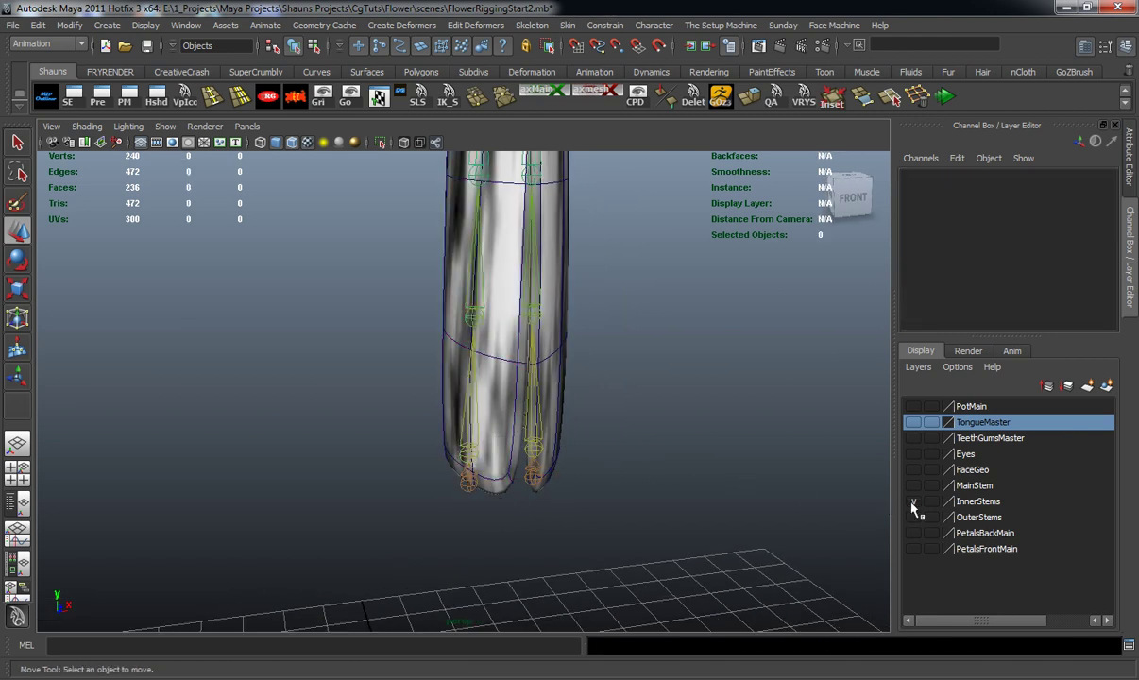
Hide the InnerStems layer, show the FaceGeo layer and frame the head from the front
left_click(912, 502)
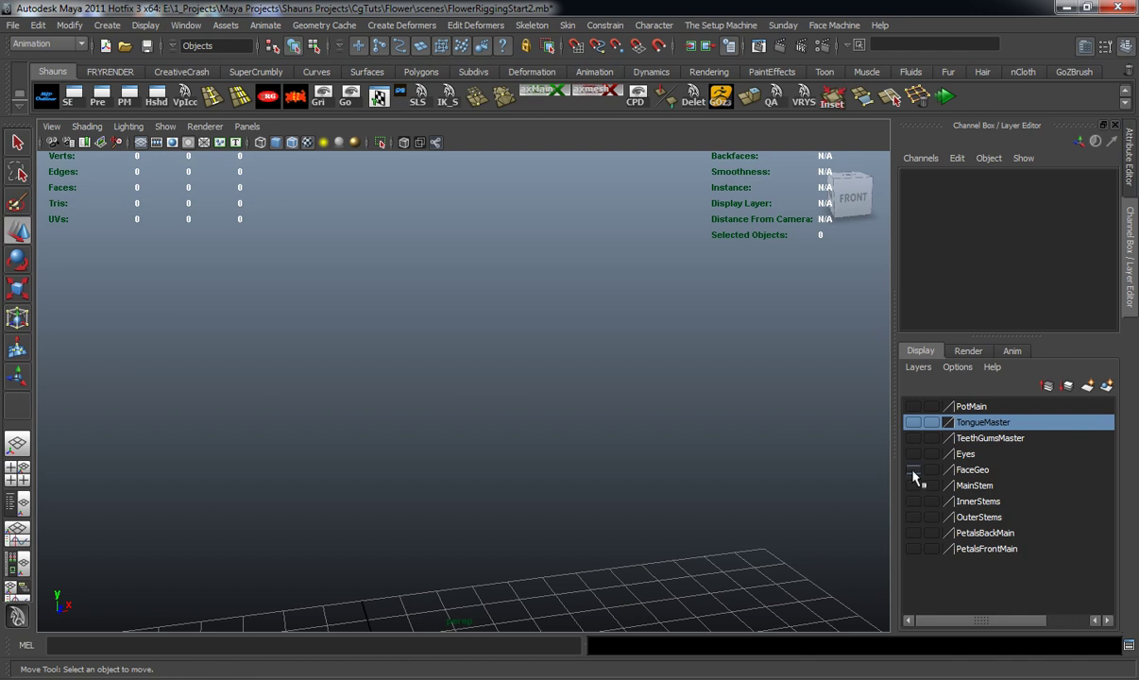
left_click(914, 471)
scroll(511, 399, "down", 8)
middle_click_drag(496, 382, 508, 496, "alt")
scroll(508, 496, "up", 4)
left_click_drag(509, 495, 479, 475, "alt")
scroll(471, 412, "up", 4)
left_click_drag(484, 362, 493, 430, "alt")
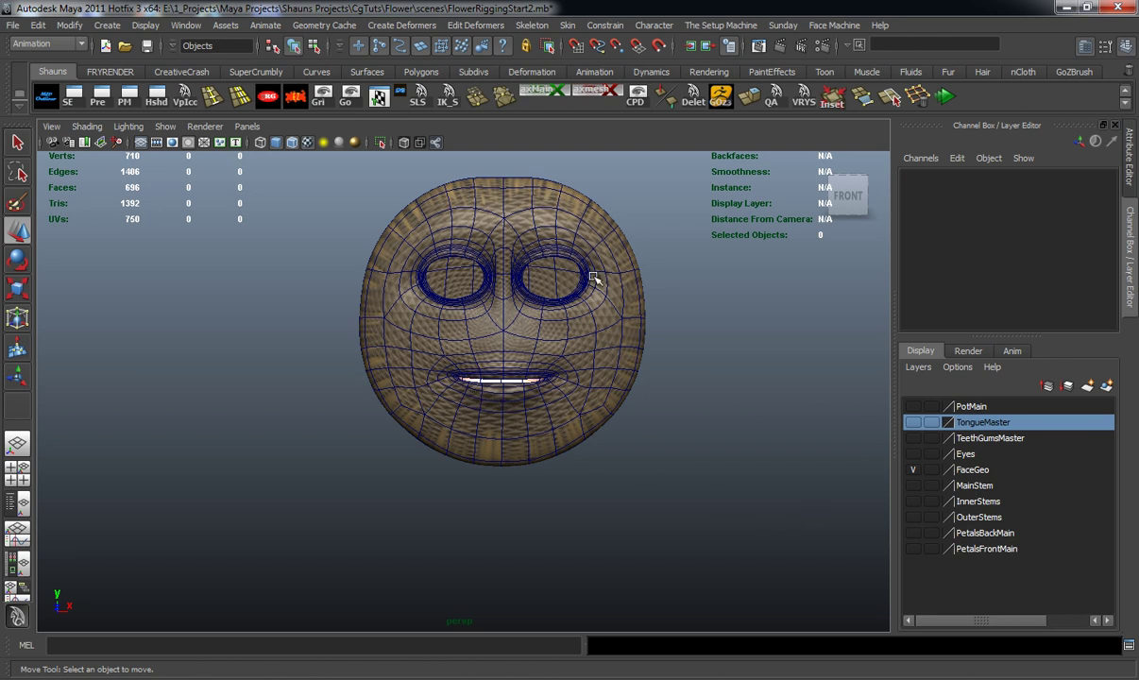
Swap the visible layer from FaceGeo to TeethGumsMaster and examine the teeth and gums from several angles
left_click(914, 470)
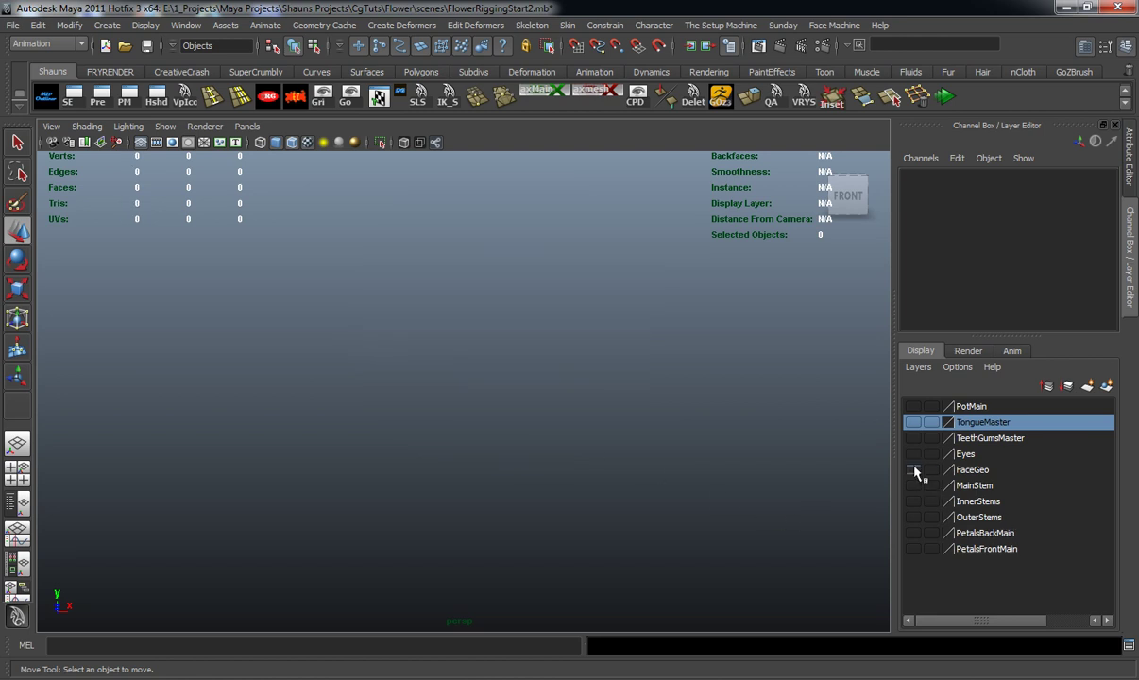
left_click(914, 441)
left_click_drag(832, 448, 548, 465, "alt")
middle_click_drag(548, 464, 709, 475, "alt")
right_click_drag(653, 461, 634, 485, "alt")
left_click_drag(633, 485, 395, 481, "alt")
middle_click_drag(395, 481, 620, 486, "alt")
left_click_drag(620, 485, 450, 476, "alt")
left_click_drag(435, 378, 723, 365, "alt")
middle_click_drag(632, 387, 433, 472, "alt")
right_click_drag(433, 472, 455, 425, "alt")
left_click_drag(455, 425, 406, 458, "alt")
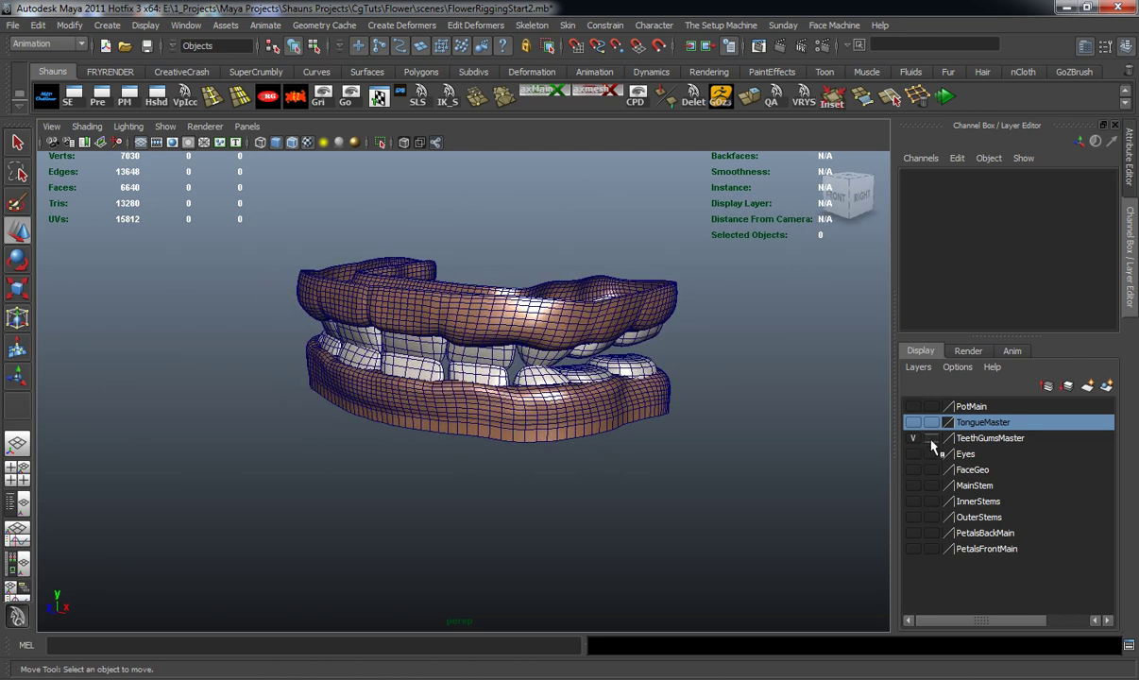
Swap the visible layer from TeethGumsMaster to TongueMaster and examine the tongue mesh from the side and front
left_click(914, 439)
left_click(913, 422)
left_click_drag(669, 455, 531, 404, "alt")
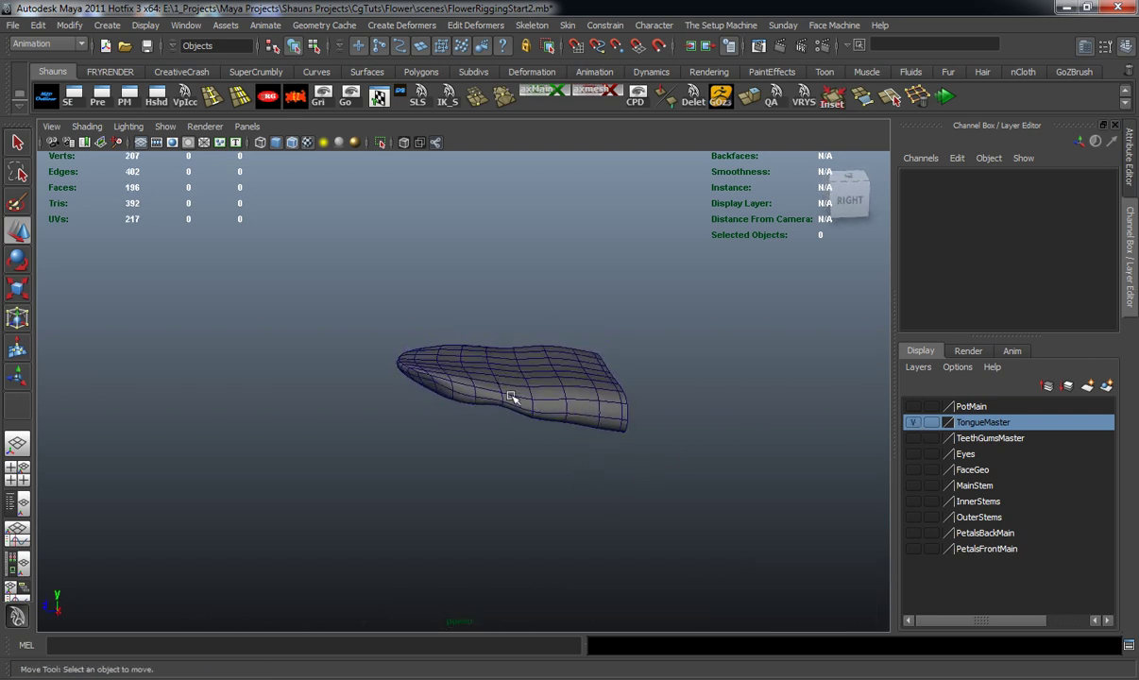
left_click_drag(512, 401, 543, 401, "alt")
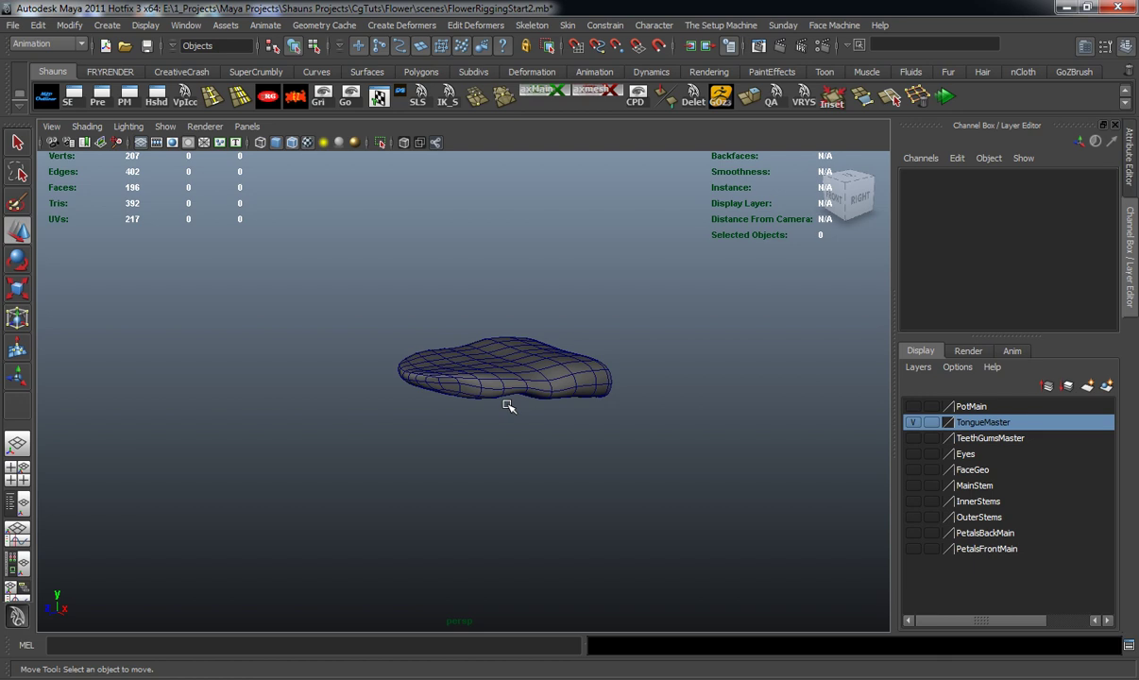
left_click_drag(482, 394, 514, 403, "alt")
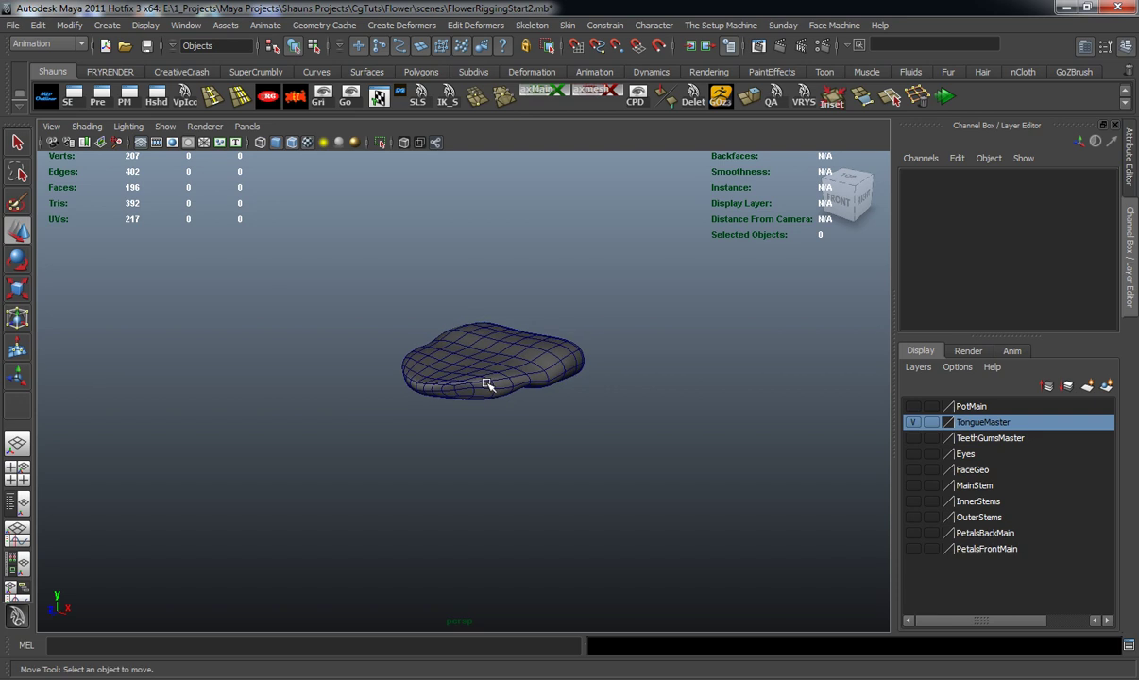
Hide the TongueMaster layer, show the PotMain layer and frame the pot from the front
left_click(914, 423)
middle_click_drag(585, 529, 582, 286, "alt")
middle_click_drag(593, 496, 565, 326, "alt")
left_click_drag(506, 443, 596, 446, "alt")
middle_click_drag(596, 446, 657, 489, "alt")
right_click_drag(559, 433, 409, 382, "alt")
middle_click_drag(561, 402, 636, 330, "alt")
right_click_drag(529, 397, 605, 411, "alt")
left_click_drag(569, 416, 559, 385, "alt")
middle_click_drag(559, 384, 491, 456, "alt")
scroll(490, 385, "down", 10)
scroll(491, 456, "up", 3)
left_click_drag(491, 456, 493, 444, "alt")
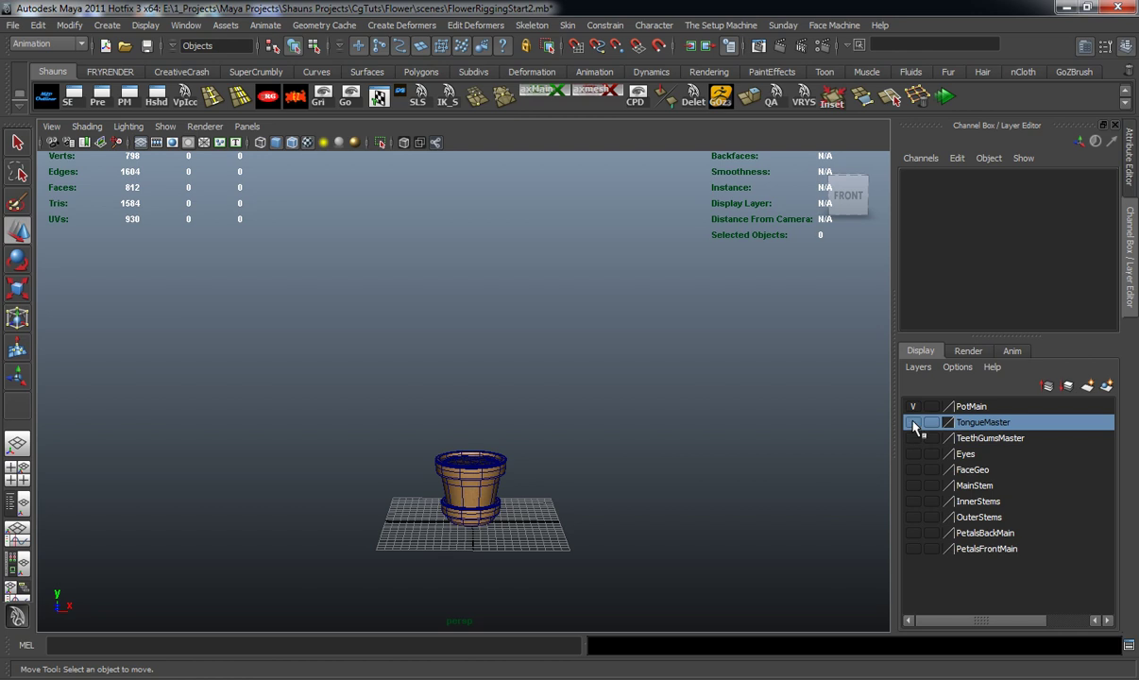
Show all remaining layers, from TongueMaster down to PetalsFrontMain, so the complete flower is displayed
left_click(916, 471)
left_click(916, 486)
left_click(914, 501)
left_click(914, 518)
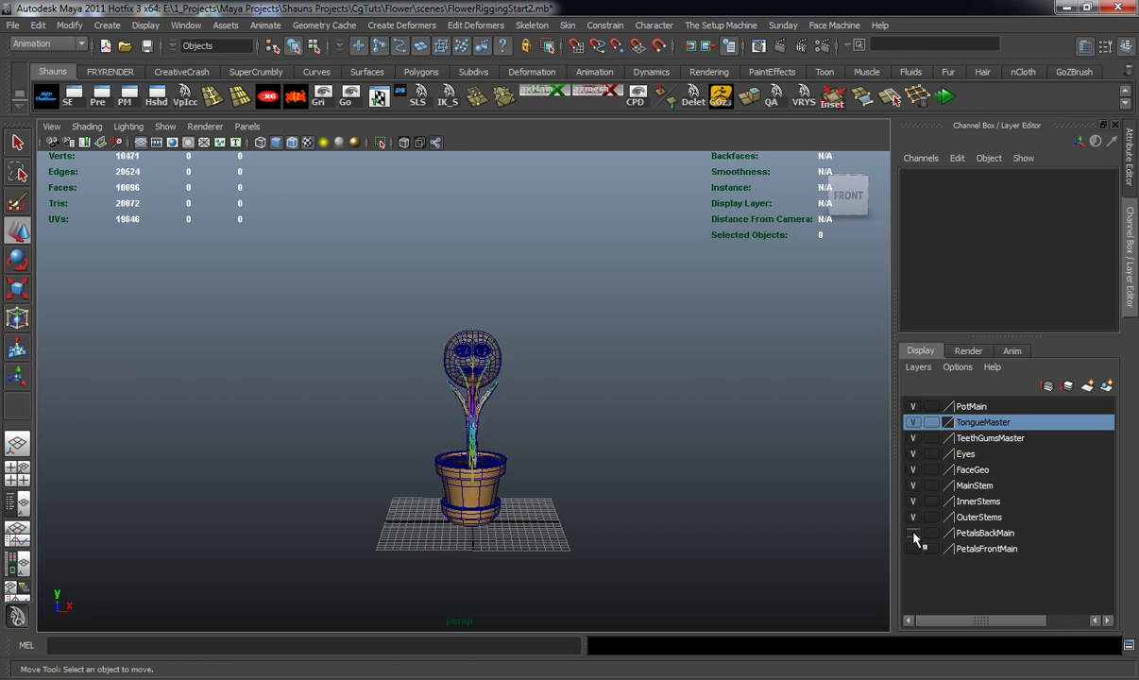
left_click(912, 533)
left_click(913, 548)
Examine the assembled flower's face, stem base, petals and joint chains from the front, side and back
scroll(630, 492, "up", 5)
scroll(630, 492, "up", 3)
left_click_drag(630, 492, 603, 516, "alt")
middle_click_drag(603, 515, 425, 406, "alt")
scroll(687, 397, "up", 3)
left_click_drag(687, 397, 566, 396, "alt")
middle_click_drag(567, 397, 402, 406, "alt")
left_click_drag(401, 406, 577, 411, "alt")
middle_click_drag(576, 411, 458, 435, "alt")
left_click_drag(458, 434, 576, 467, "alt")
scroll(478, 434, "down", 6)
scroll(491, 449, "up", 3)
middle_click_drag(576, 466, 544, 470, "alt")
scroll(544, 471, "up", 3)
left_click_drag(544, 470, 510, 453, "alt")
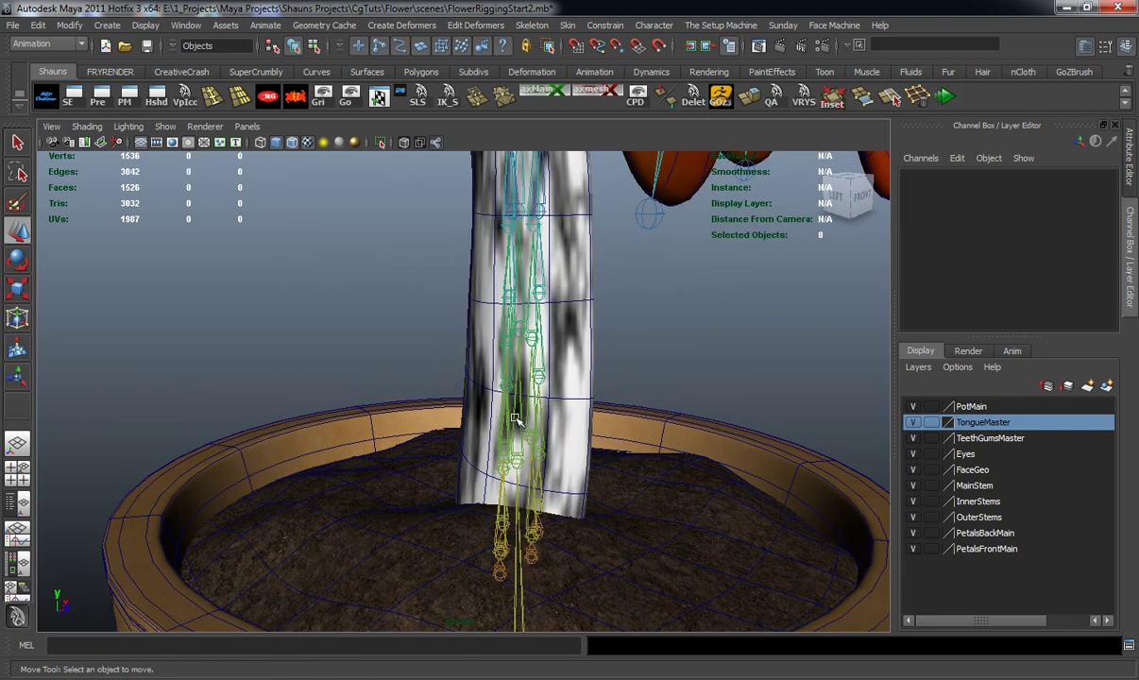
scroll(517, 423, "down", 5)
middle_click_drag(496, 344, 504, 470, "alt")
left_click_drag(503, 470, 631, 479, "alt")
middle_click_drag(631, 479, 553, 513, "alt")
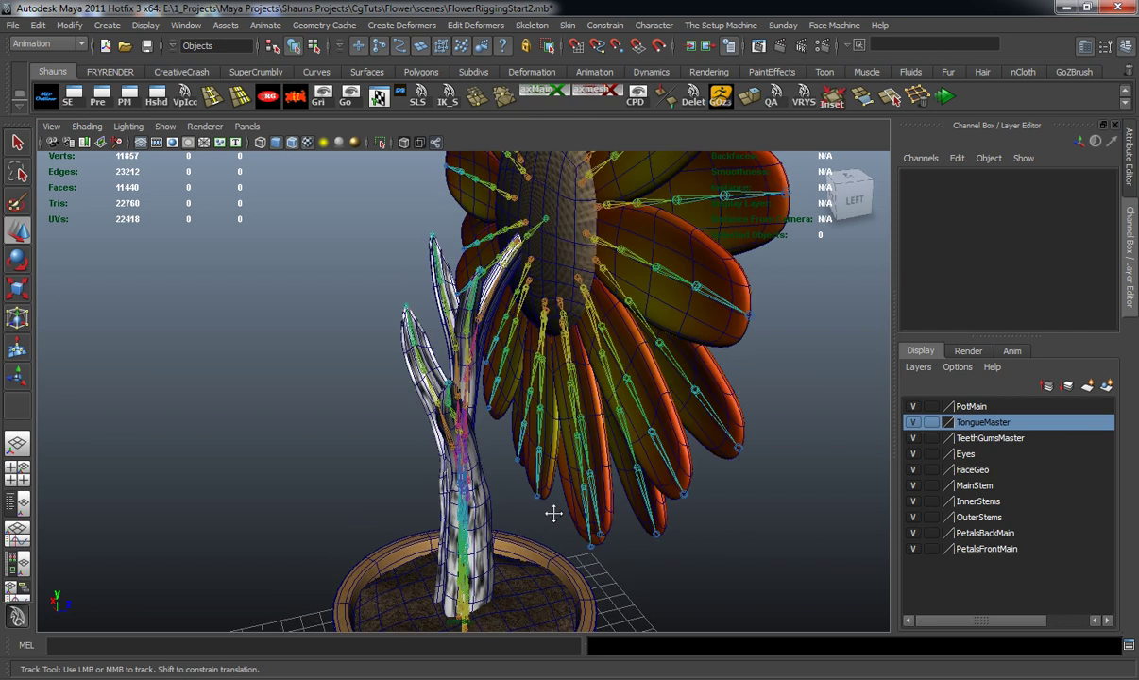
left_click_drag(554, 512, 610, 491, "alt")
middle_click_drag(610, 491, 522, 529, "alt")
scroll(521, 529, "up", 2)
left_click_drag(522, 529, 543, 521, "alt")
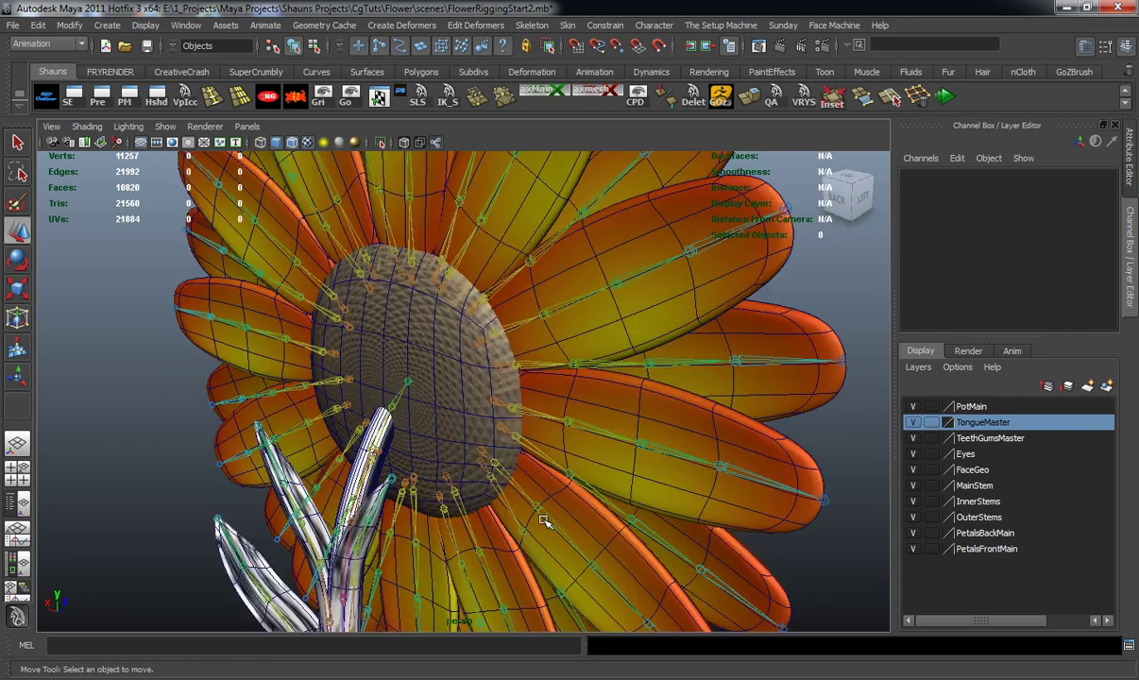
Try rotating a petal's base joint to test its binding, undo the rotation and return to the Move tool
left_click(573, 367)
key("e")
left_click_drag(552, 406, 714, 386)
key("ctrl+z")
scroll(536, 391, "down", 2)
middle_click_drag(536, 391, 529, 425, "alt")
left_click_drag(444, 425, 496, 430, "alt")
scroll(496, 429, "up", 2)
key("w")
middle_click_drag(496, 429, 524, 342, "alt")
left_click_drag(308, 407, 356, 401, "alt")
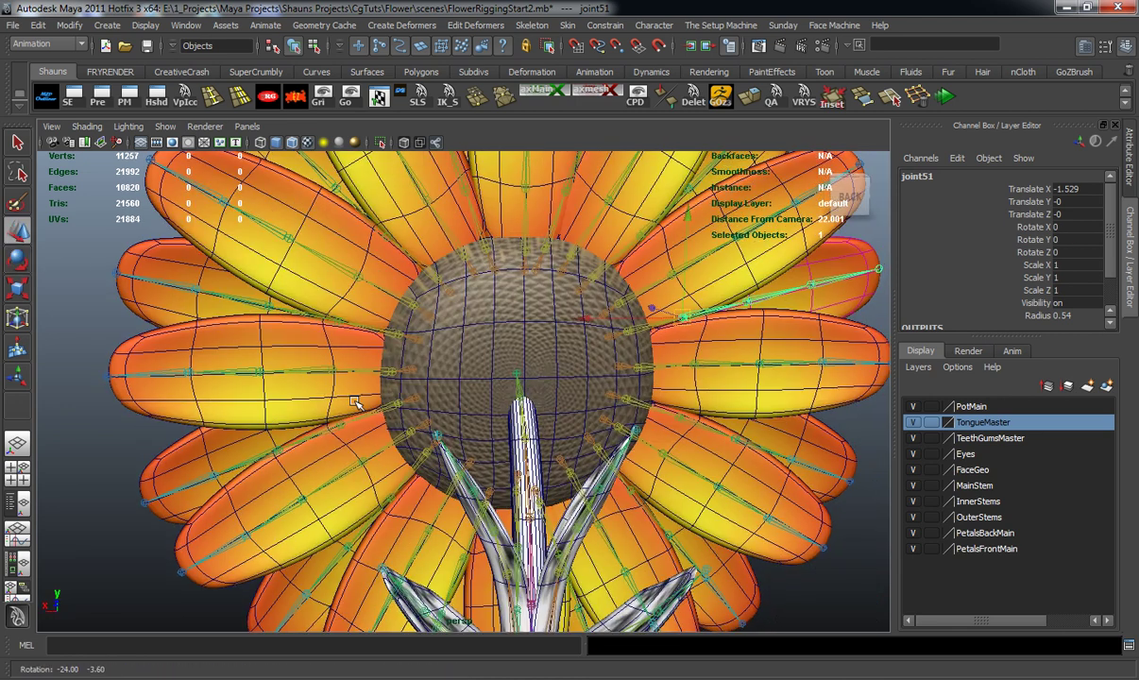
Select all five joints along one horizontal back petal's chain, from its base to its tip
middle_click_drag(401, 375, 500, 410, "alt")
scroll(477, 431, "up", 5)
left_click(582, 453)
left_click(383, 442, "shift")
scroll(364, 478, "down", 3)
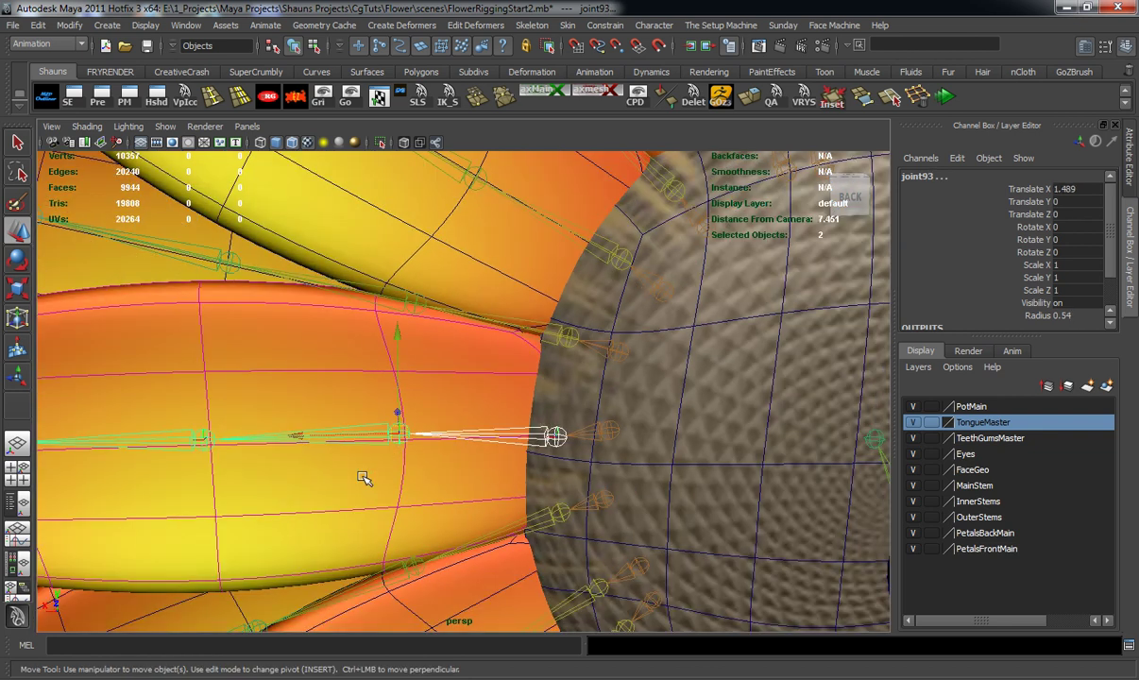
middle_click_drag(363, 478, 727, 433, "alt")
left_click(629, 386, "shift")
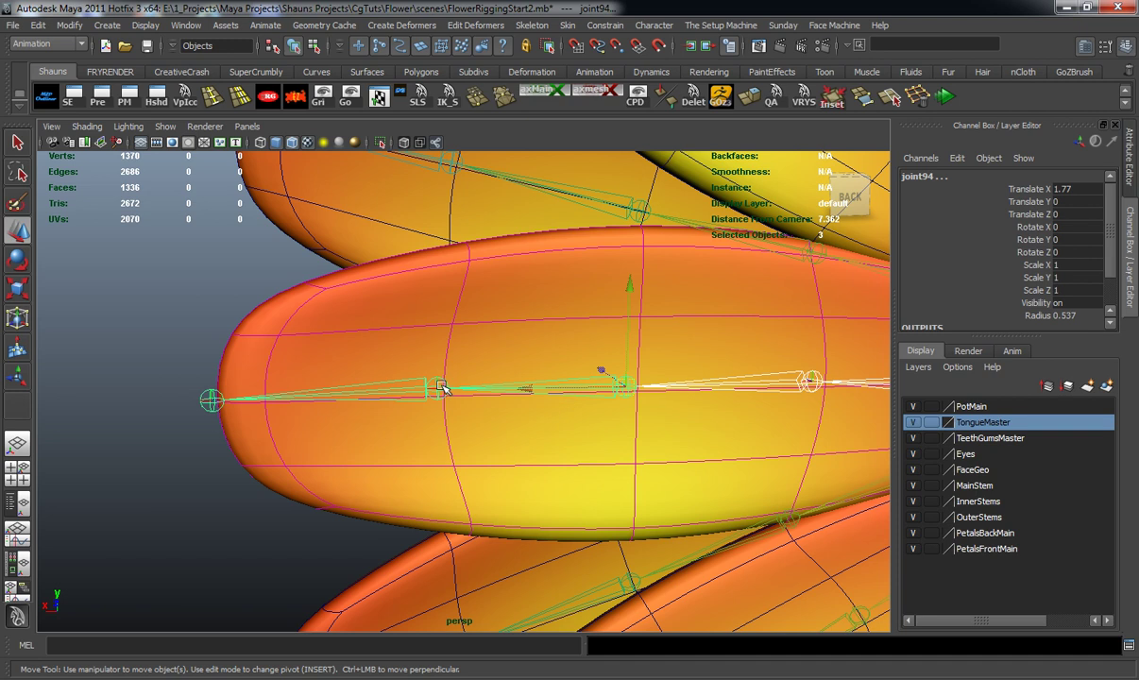
left_click(210, 401, "shift")
scroll(224, 448, "down", 5)
left_click_drag(224, 447, 563, 452, "alt")
middle_click_drag(564, 452, 591, 465, "alt")
scroll(590, 466, "up", 3)
left_click_drag(589, 465, 695, 495, "alt")
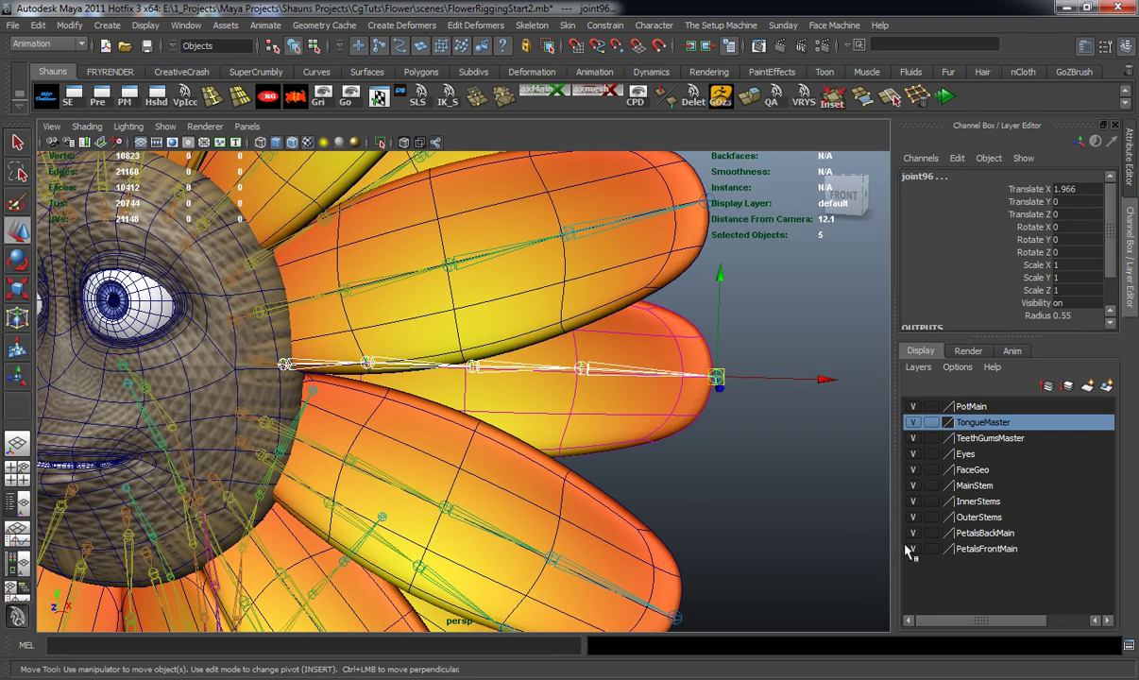
Hide the PetalsFrontMain layer, try bending the back petal by rotating its selected joints in Y, and undo the bend
left_click(911, 549)
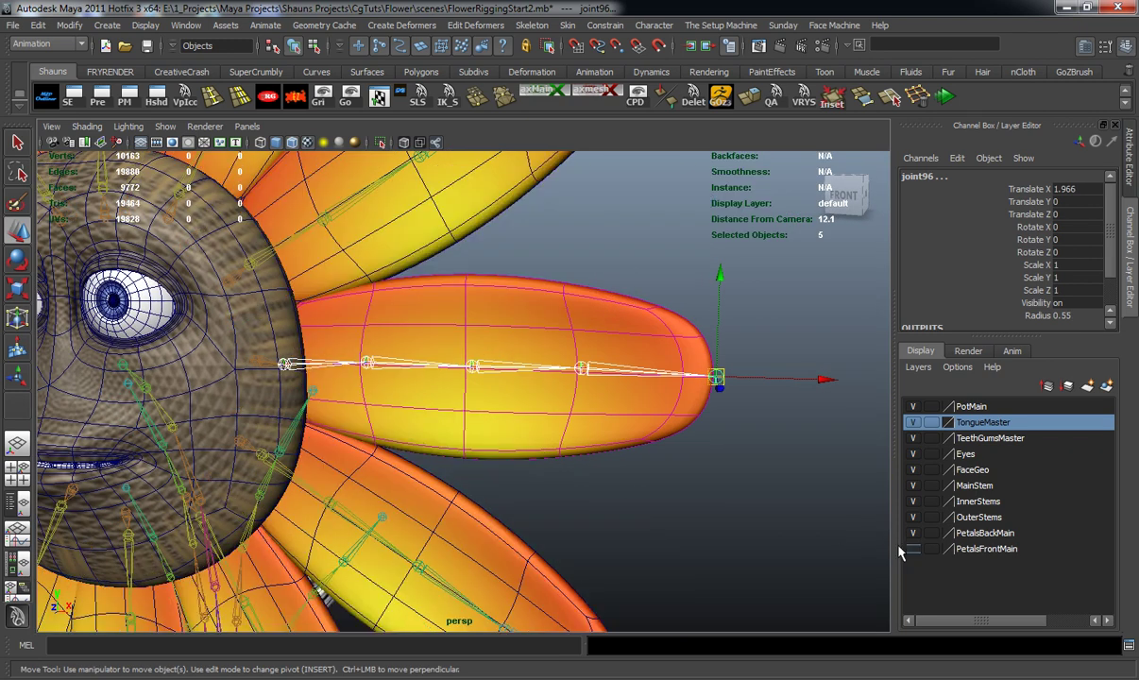
left_click(1028, 239)
key("e")
middle_click_drag(815, 299, 491, 326)
right_click_drag(484, 329, 401, 383, "alt")
key("ctrl+z")
middle_click_drag(400, 383, 478, 368, "alt")
left_click_drag(478, 368, 515, 372, "alt")
Clear the joint selection, frame the whole flower from the front and show the PetalsFrontMain layer again
left_click(283, 384)
right_click_drag(284, 384, 287, 363, "alt")
middle_click_drag(287, 364, 270, 334, "alt")
right_click_drag(270, 334, 288, 370, "alt")
middle_click_drag(288, 367, 293, 376, "alt")
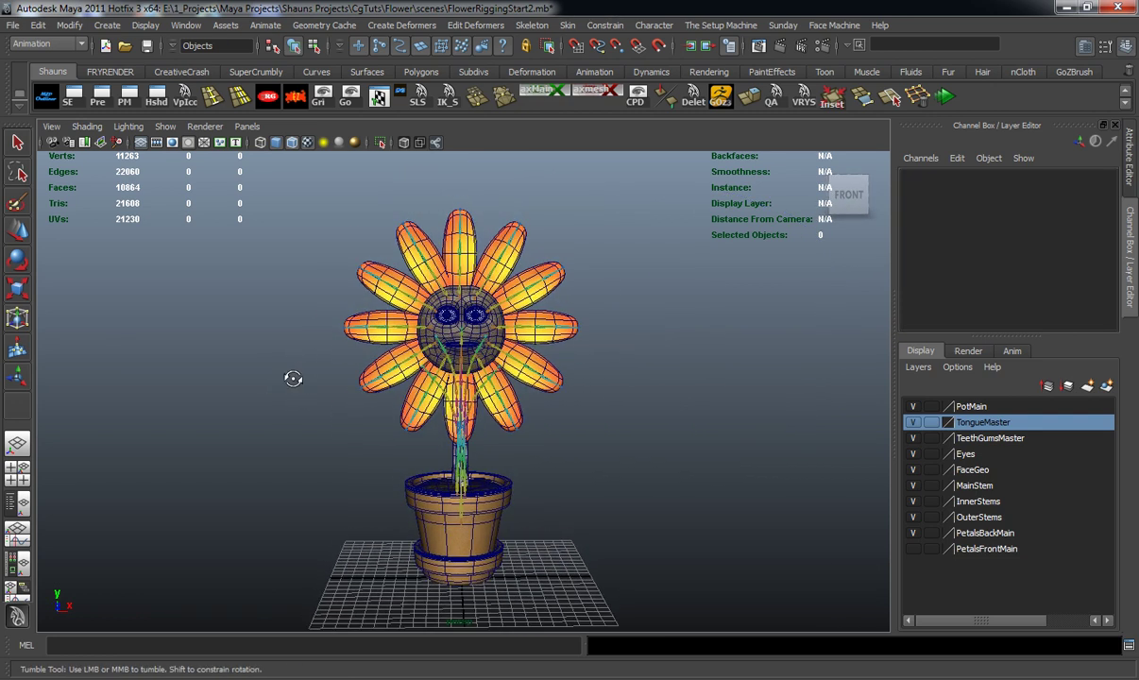
left_click(912, 549)
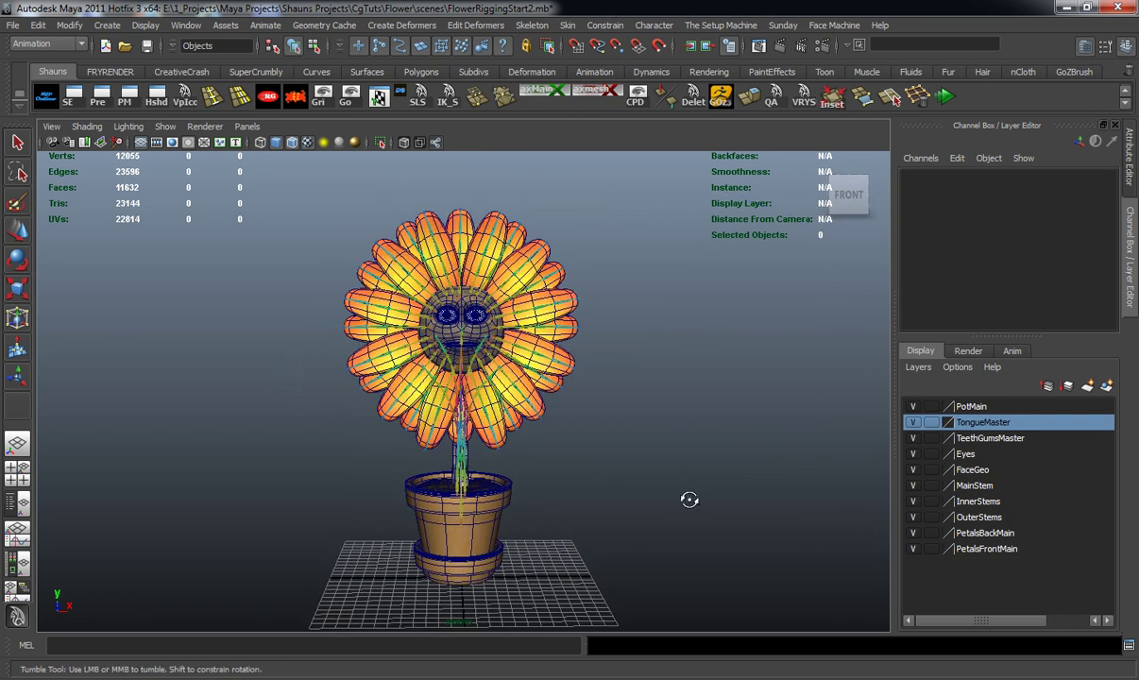
mouse_move(455, 359)
middle_mouse_down("alt")
mouse_move(467, 345)
mouse_move(454, 376)
middle_mouse_up("alt")
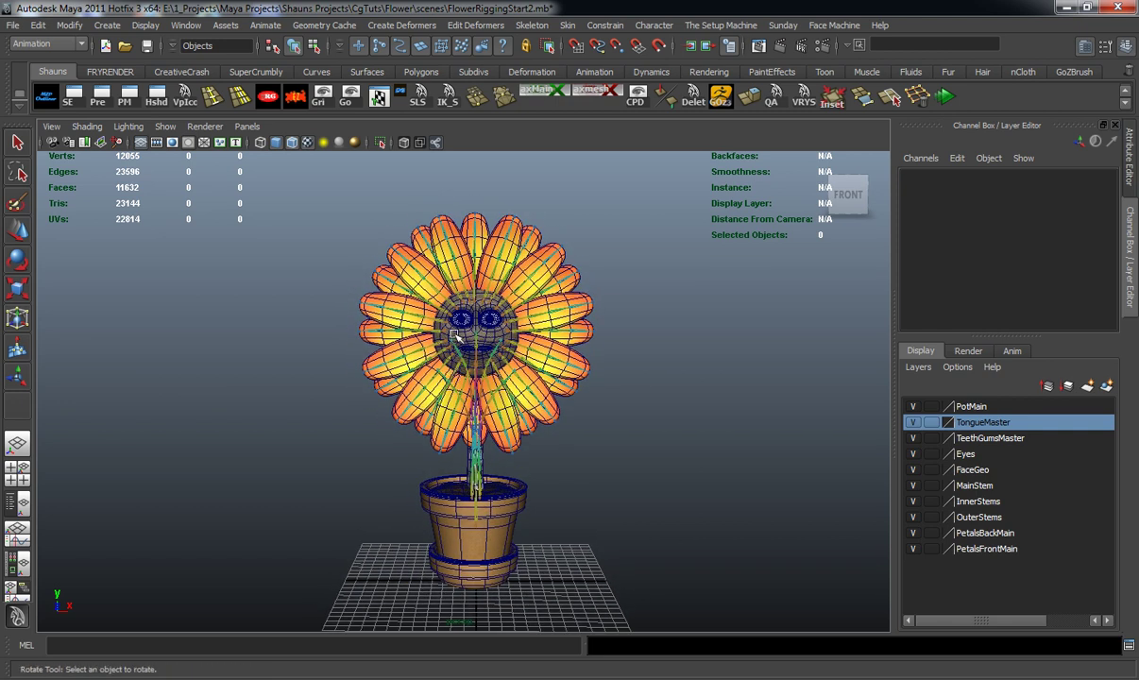
left_click_drag(459, 366, 457, 364, "alt")
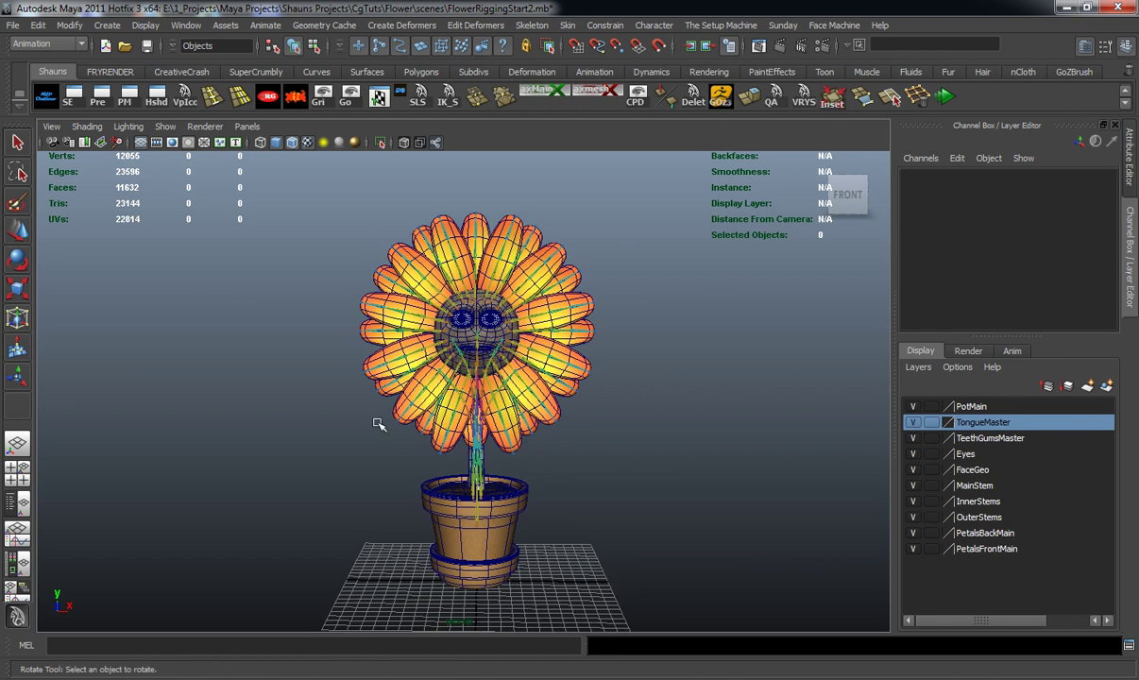
left_click_drag(463, 432, 646, 345, "alt")
middle_click_drag(646, 345, 650, 395, "alt")
left_click_drag(619, 401, 587, 410, "alt")
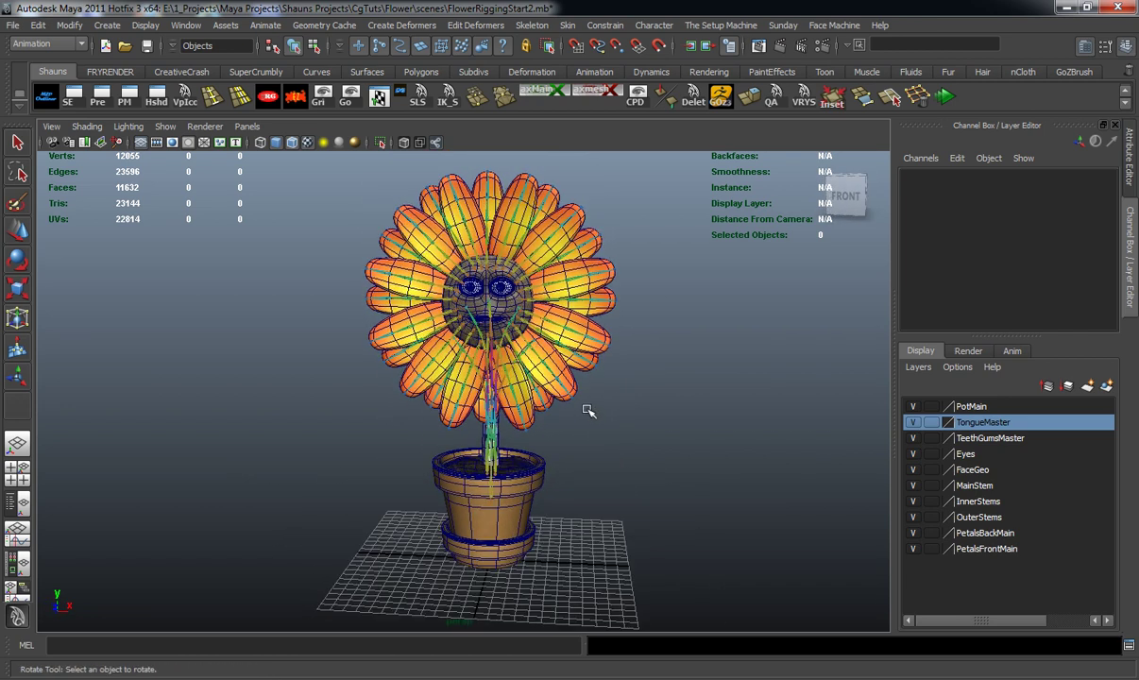